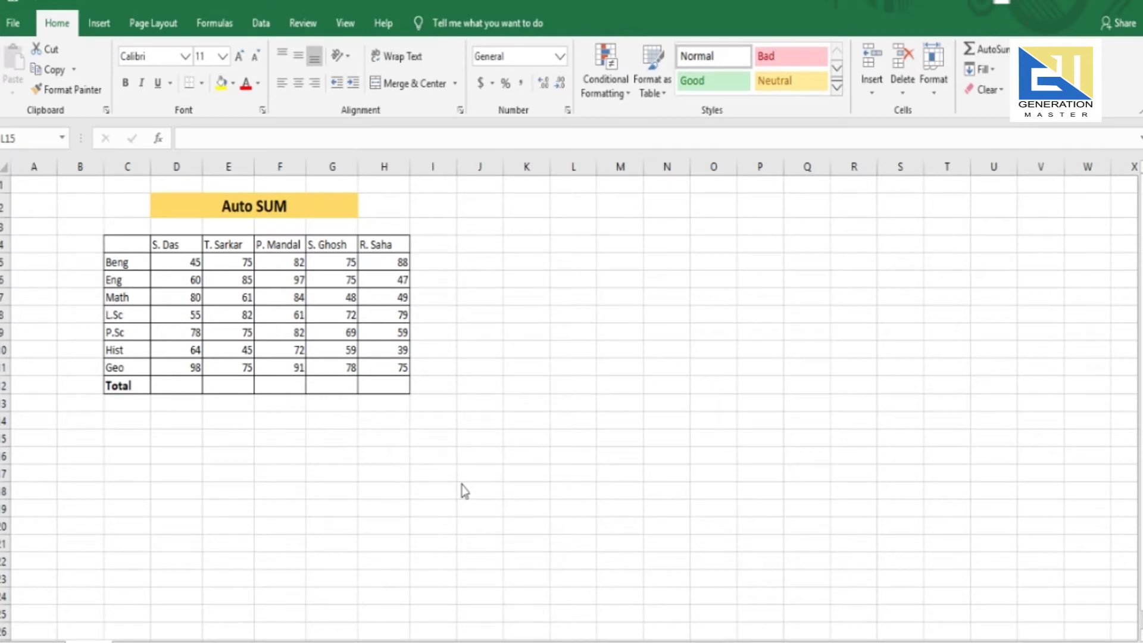
# - AutoSum column D's marks (D5:D11) into the Total row, giving 480
pyautogui.moveTo(176, 262); pyautogui.dragTo(196, 385)
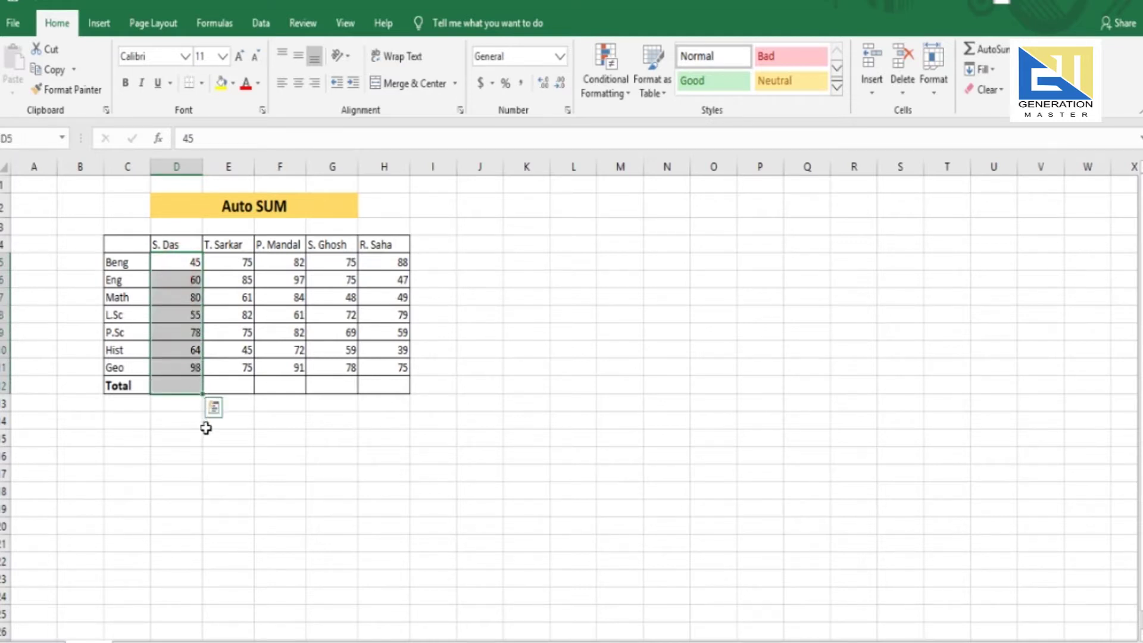
pyautogui.click(986, 50)
pyautogui.click(482, 485)
# - Select column E's marks, then delete the 480 total from column D's Total cell
pyautogui.moveTo(226, 264); pyautogui.dragTo(248, 381)
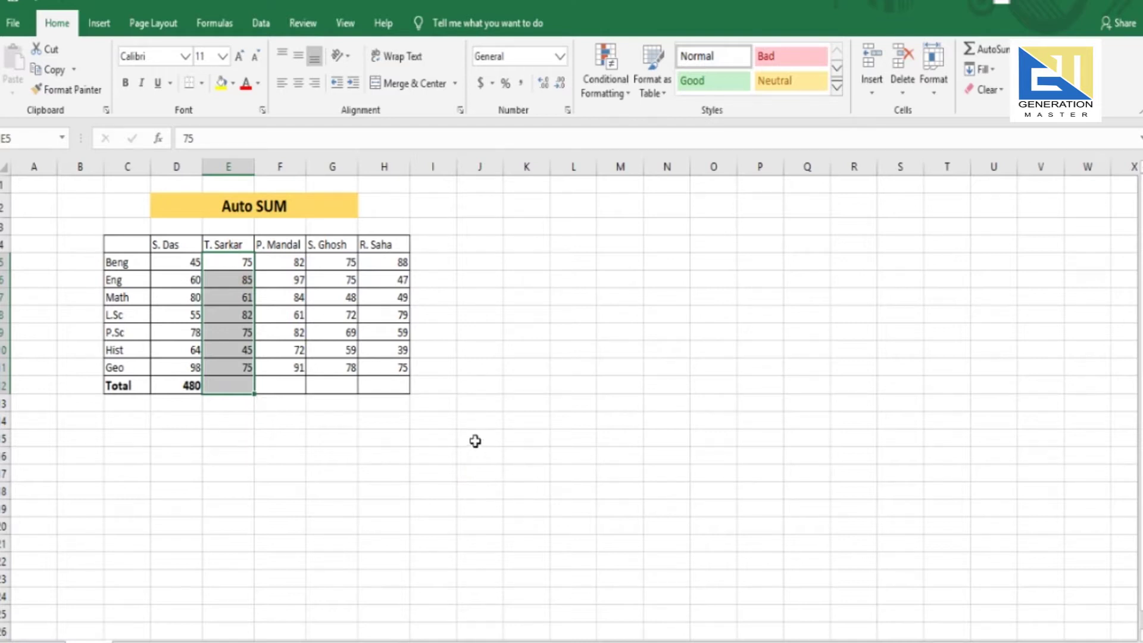
pyautogui.click(218, 441)
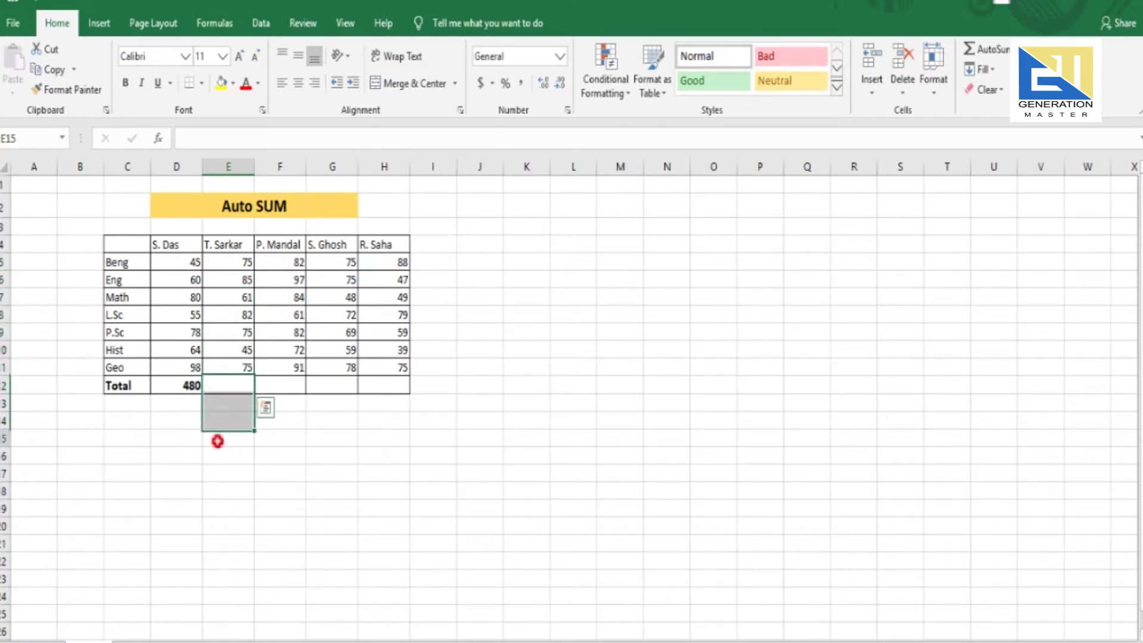
pyautogui.click(182, 383)
pyautogui.press('Delete')
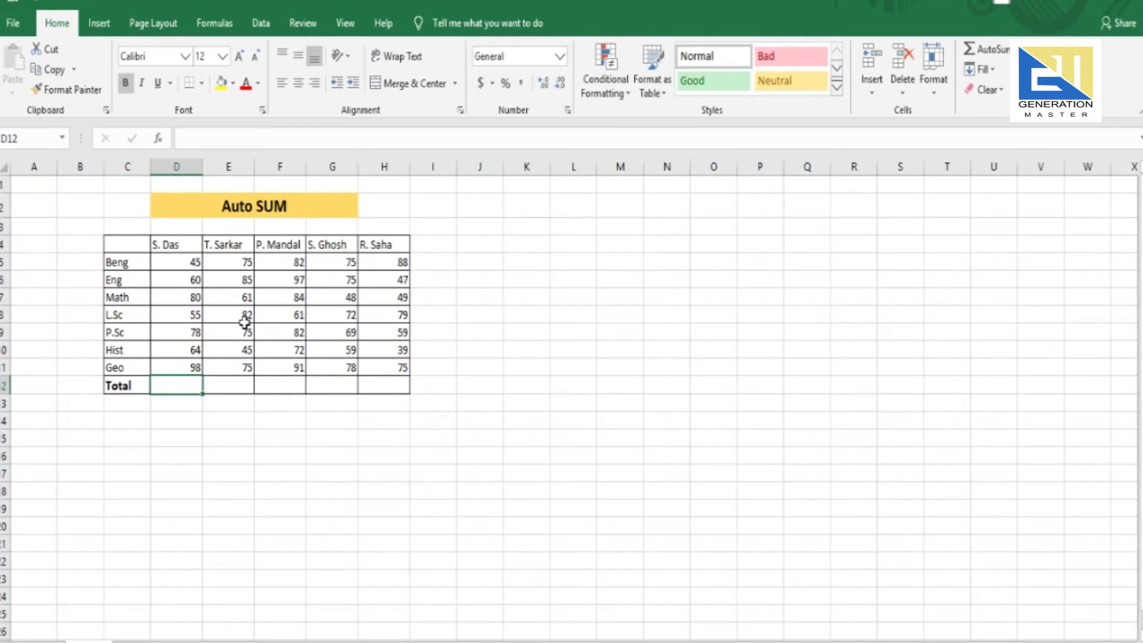
# - AutoSum column D including its Total cell, then delete the extra result that landed in D13
pyautogui.moveTo(191, 263); pyautogui.dragTo(179, 399)
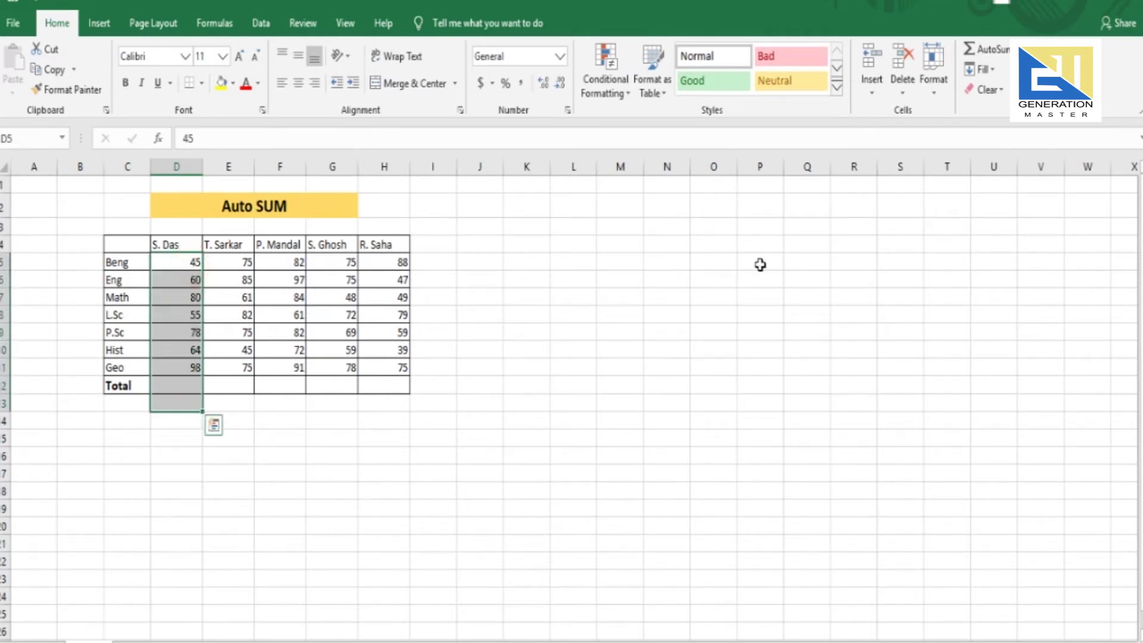
pyautogui.click(1002, 49)
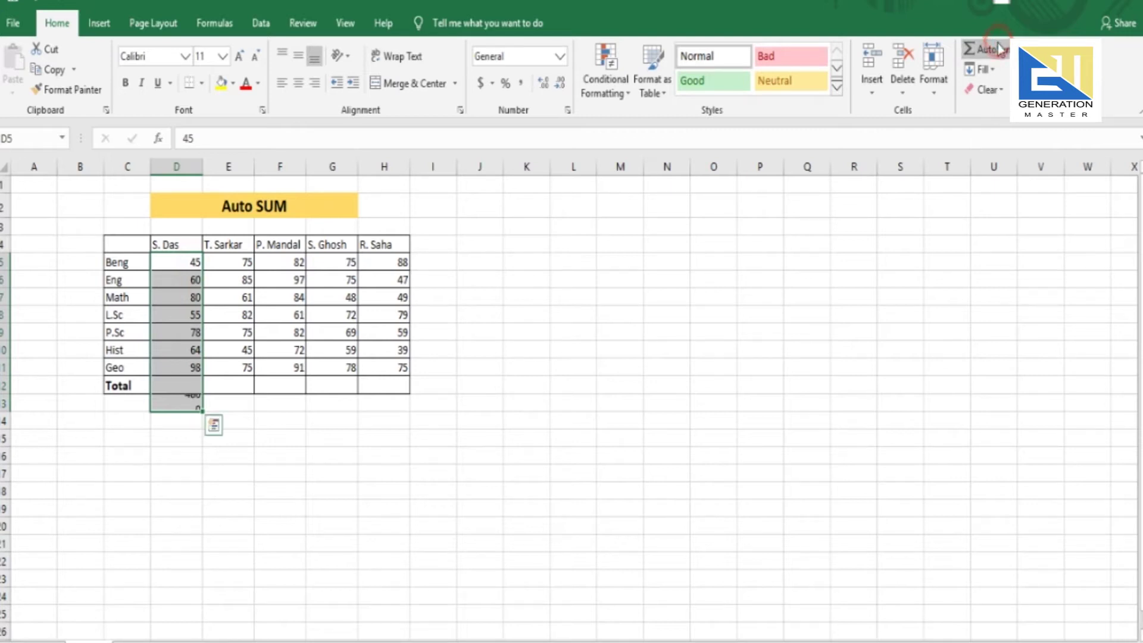
pyautogui.click(445, 469)
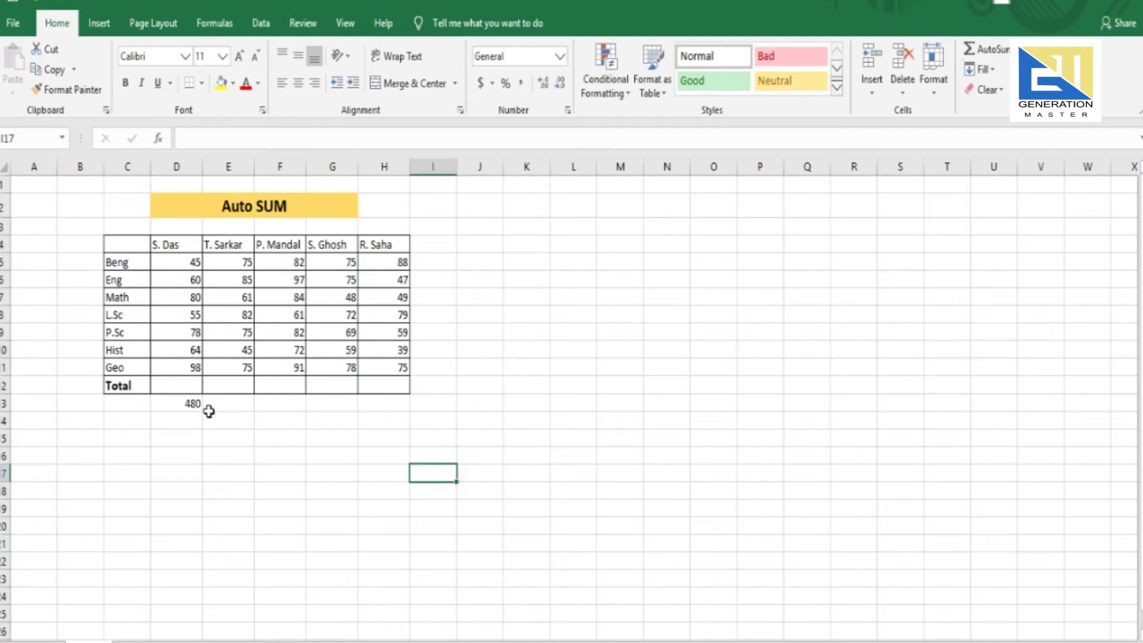
pyautogui.click(188, 406)
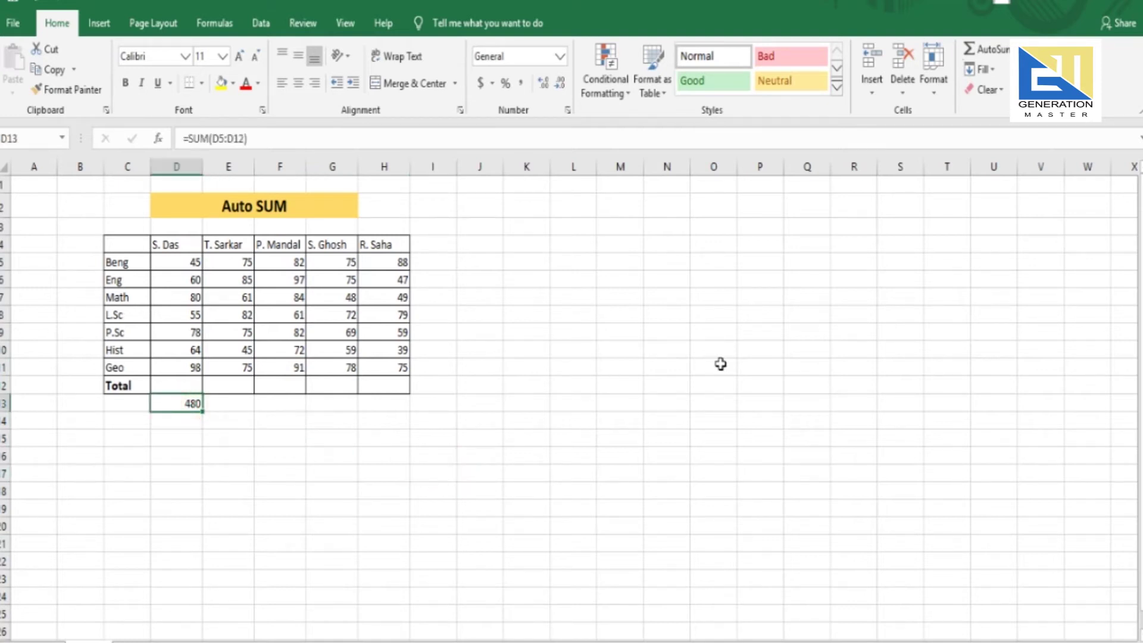
pyautogui.press('Delete')
# - Select the whole Total row from D12 to H12
pyautogui.click(640, 559)
pyautogui.click(171, 384)
pyautogui.moveTo(200, 384); pyautogui.dragTo(391, 390)
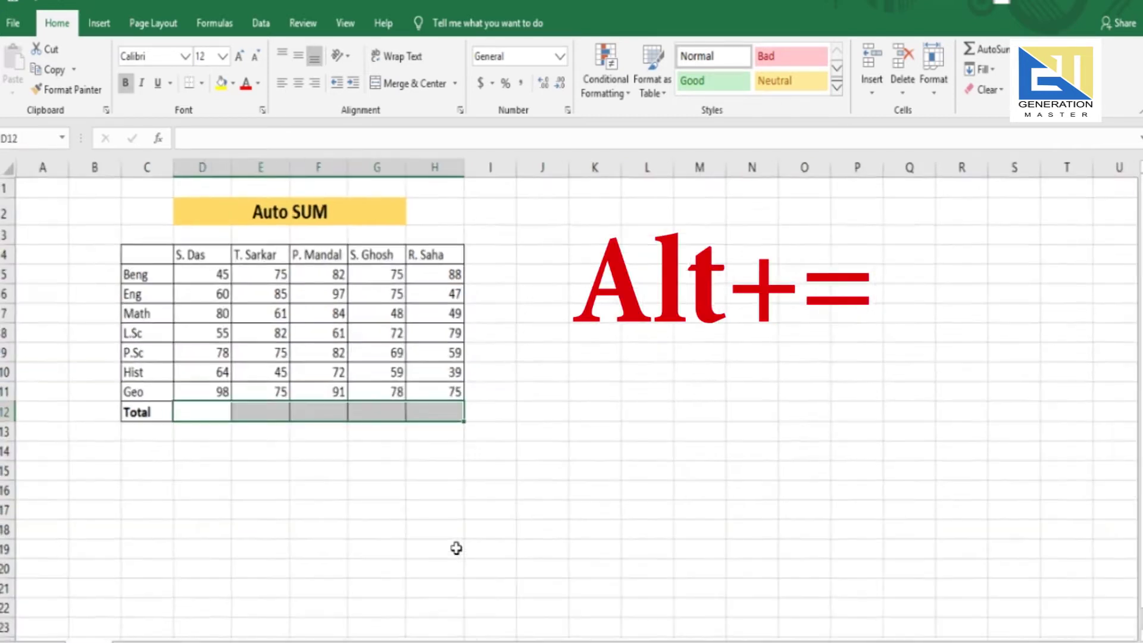
# - Use Alt+= to insert SUM formulas, giving totals 480, 498, 569, 476 and 436
pyautogui.hotkey('alt', '=')
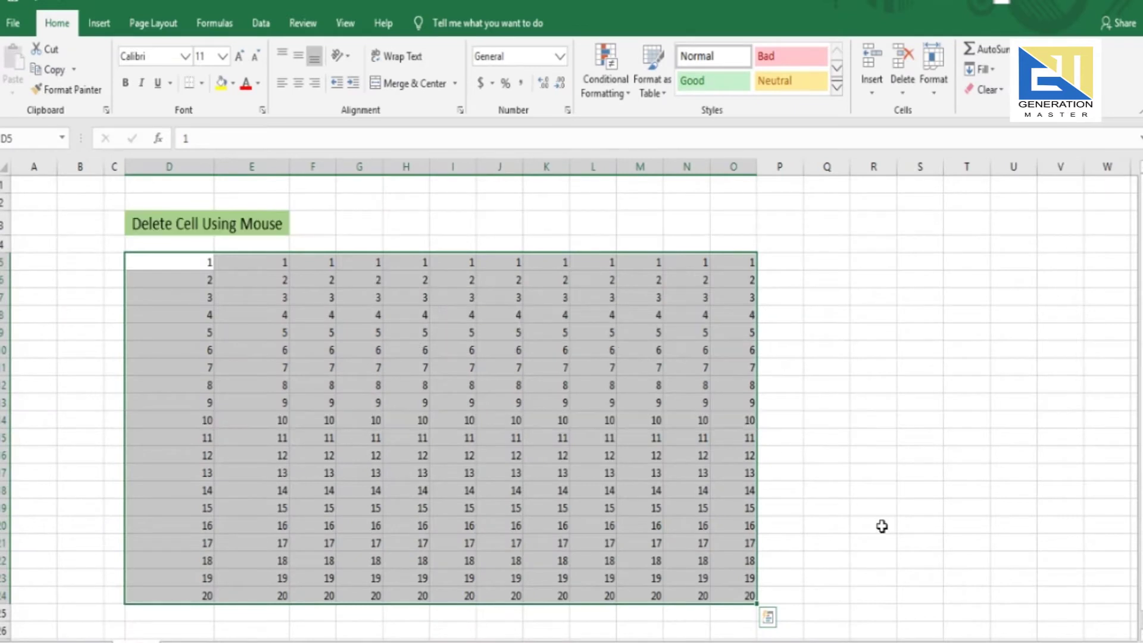
# - Deselect the totalled marks table by clicking an empty cell
pyautogui.click(882, 526)
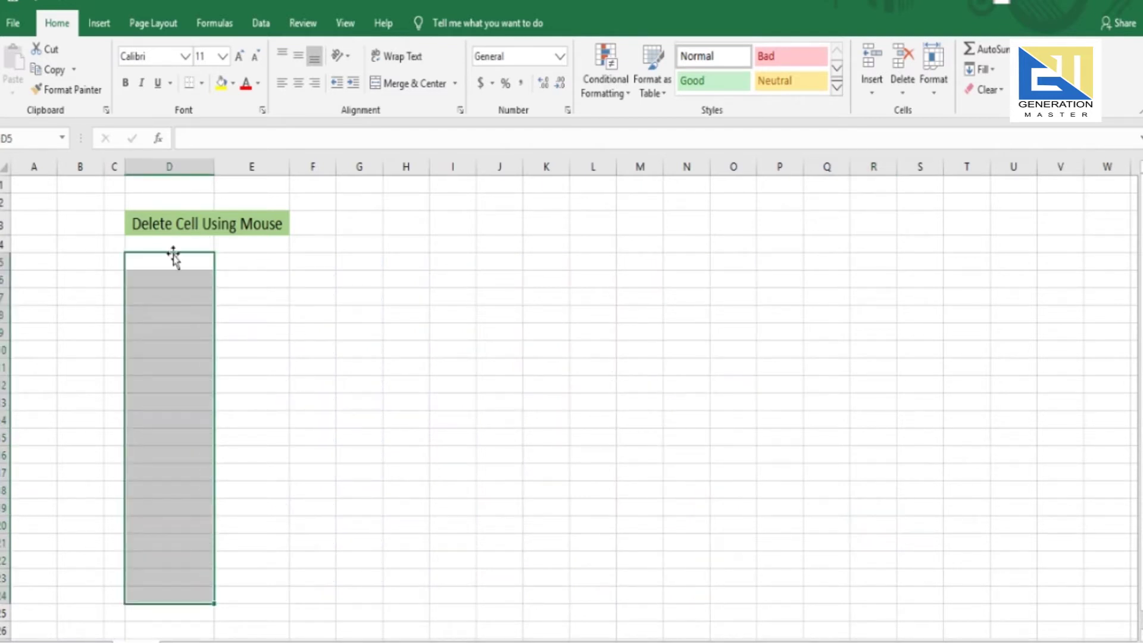
# - Enter 1 in D5 and 2 in D6 as the start of the series
pyautogui.moveTo(180, 261); pyautogui.dragTo(179, 261)
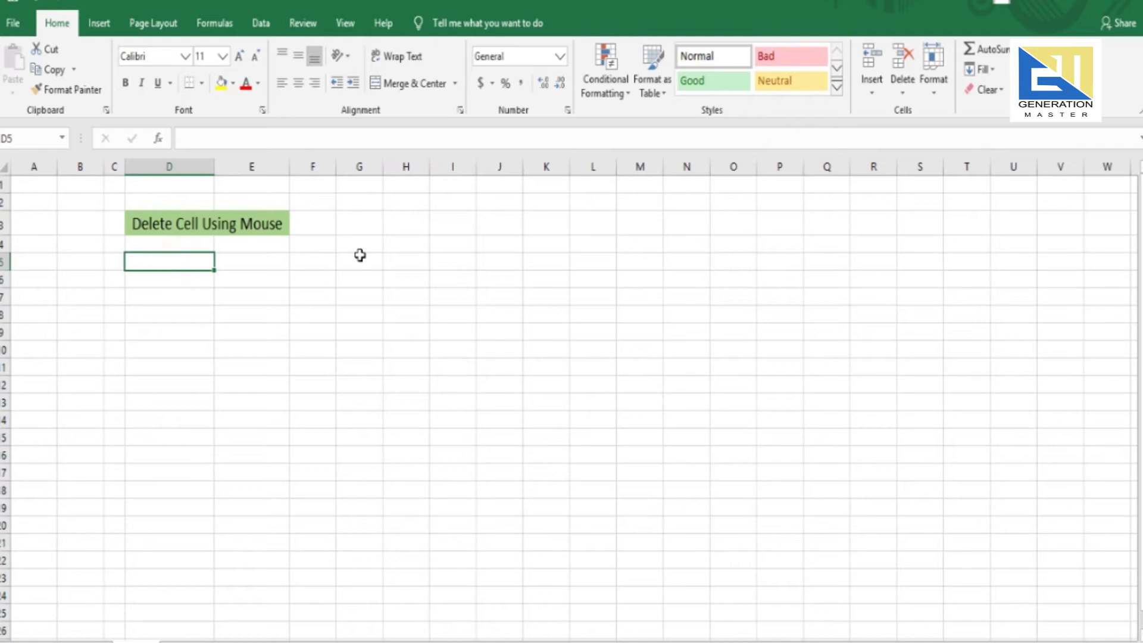
pyautogui.write('-1')
pyautogui.press('BackSpace')
pyautogui.press('BackSpace')
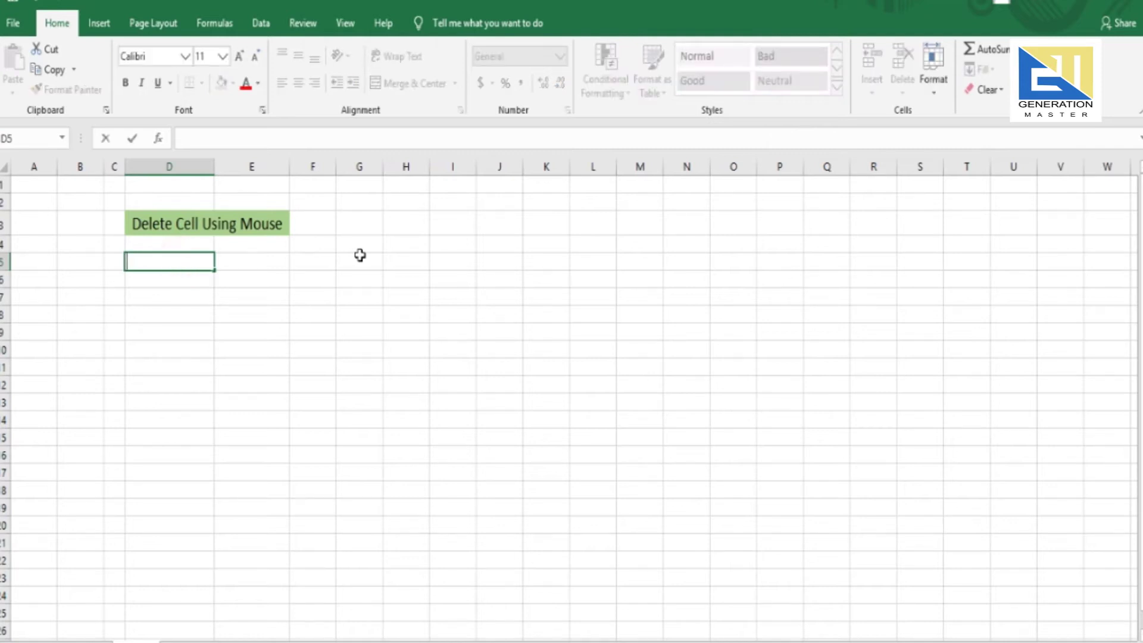
pyautogui.press('Return')
pyautogui.write('2')
pyautogui.press('Return')
# - Fill the 1, 2 pattern down to row 22 and across to column K
pyautogui.moveTo(188, 258); pyautogui.dragTo(202, 280)
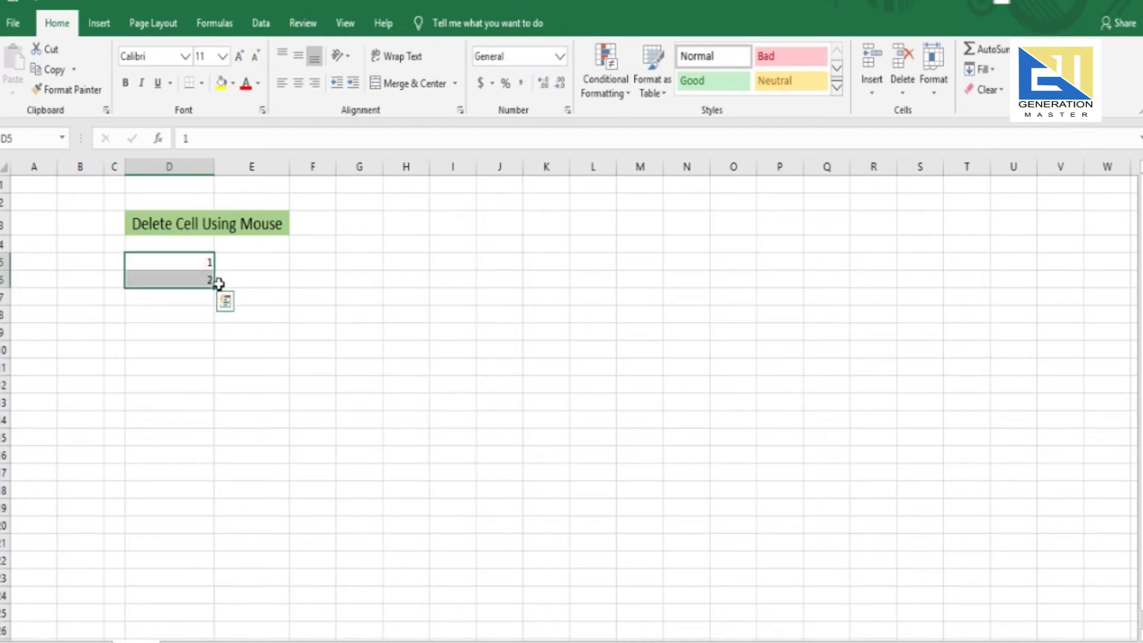
pyautogui.moveTo(214, 289); pyautogui.dragTo(210, 566)
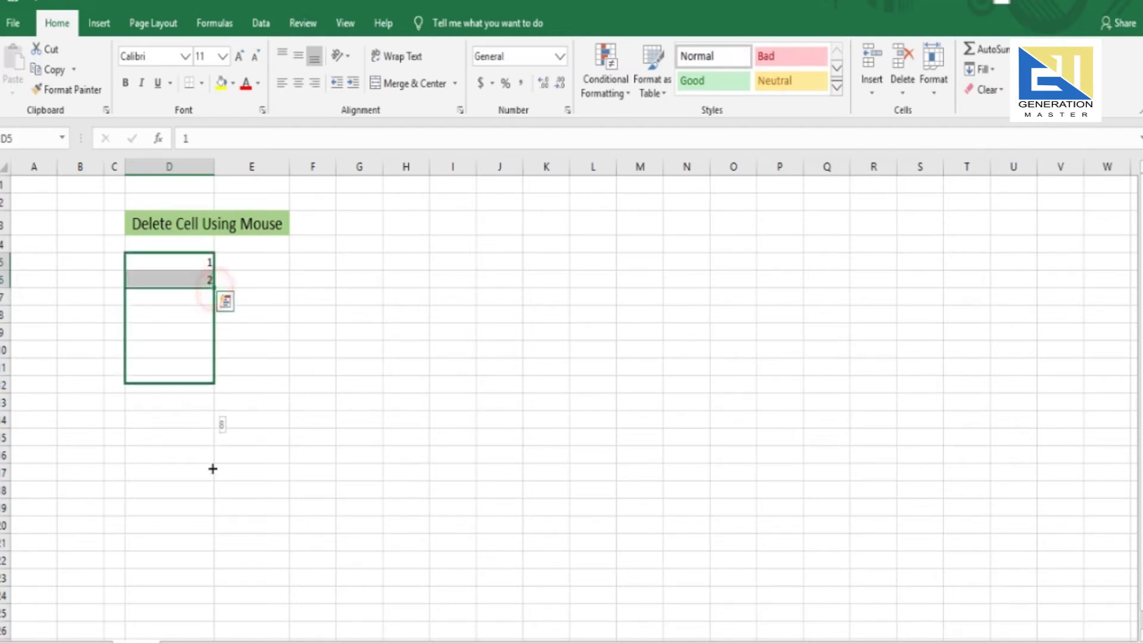
pyautogui.moveTo(209, 566); pyautogui.dragTo(546, 562)
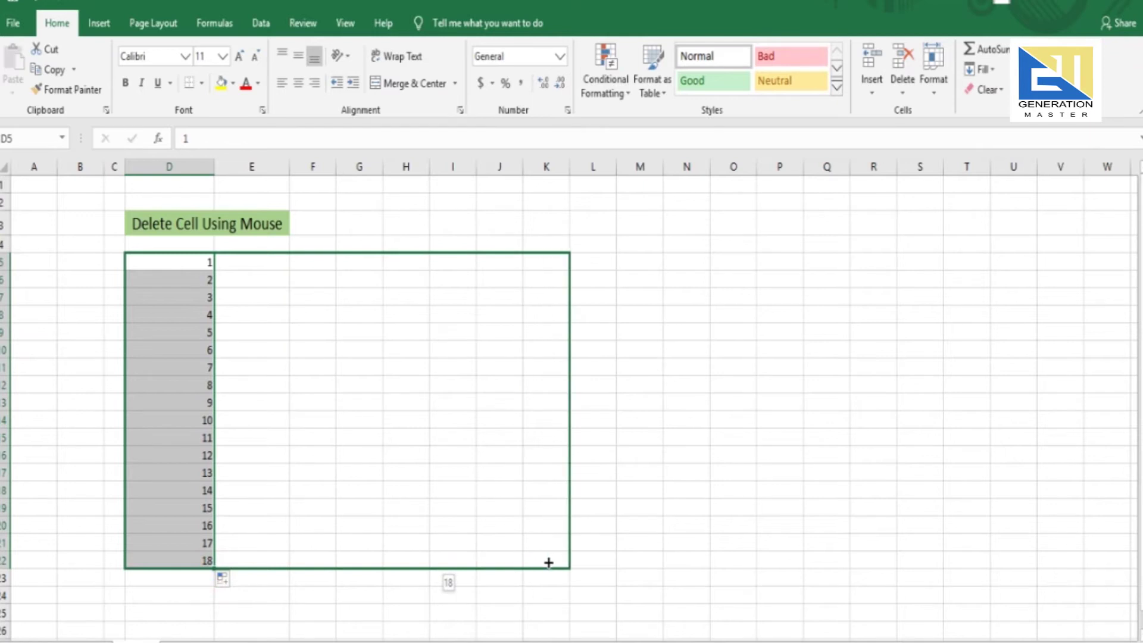
pyautogui.moveTo(546, 562); pyautogui.dragTo(549, 562)
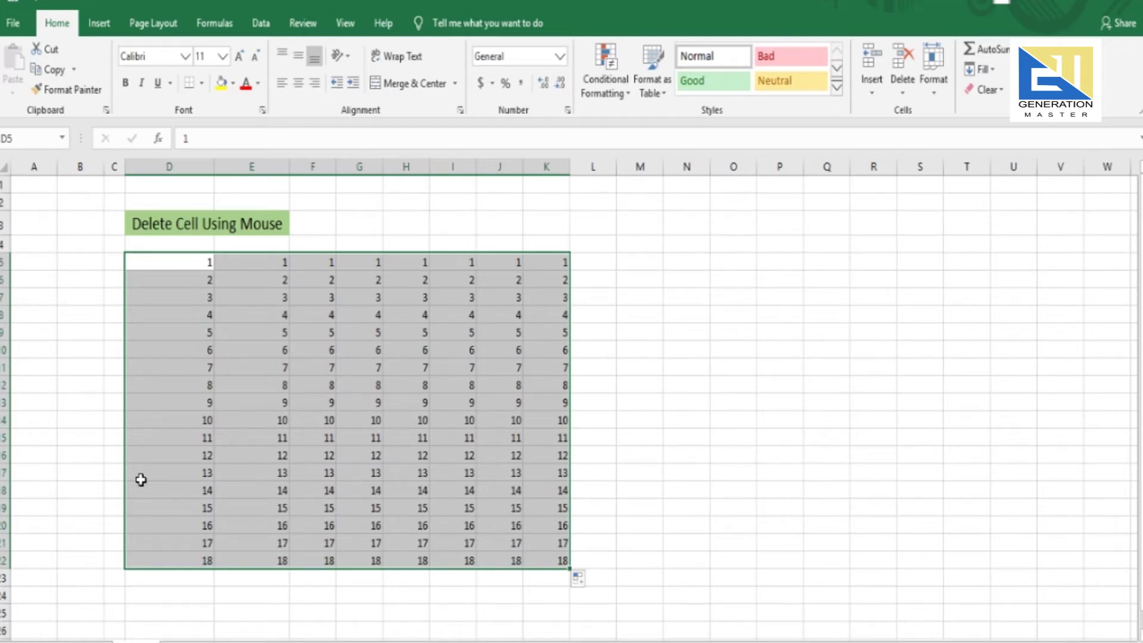
pyautogui.rightClick(196, 305)
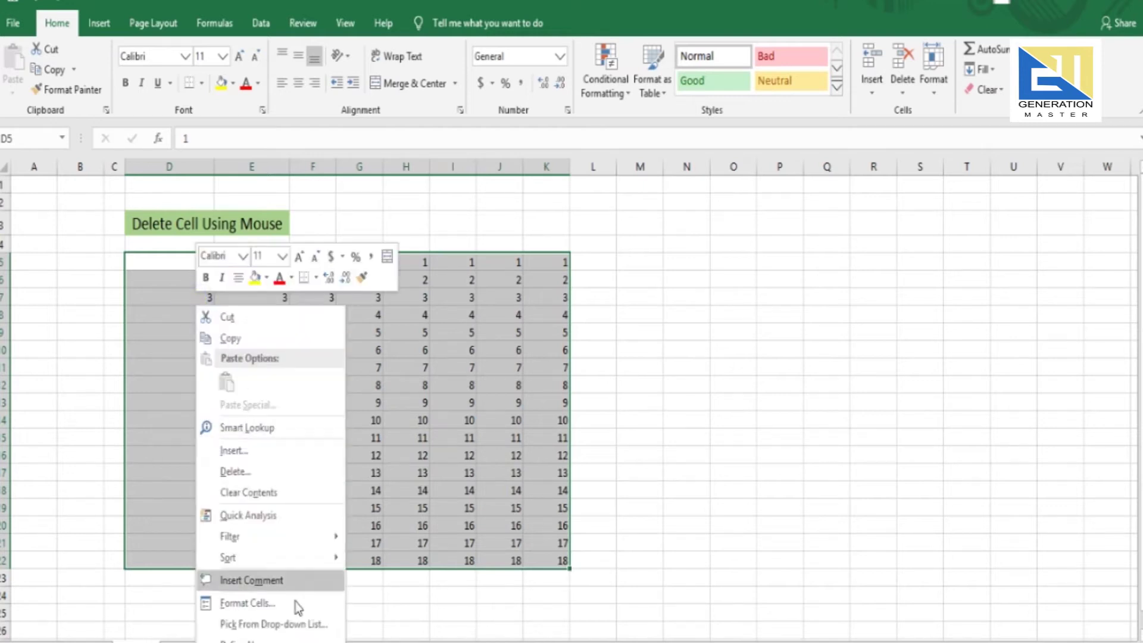
pyautogui.click(260, 477)
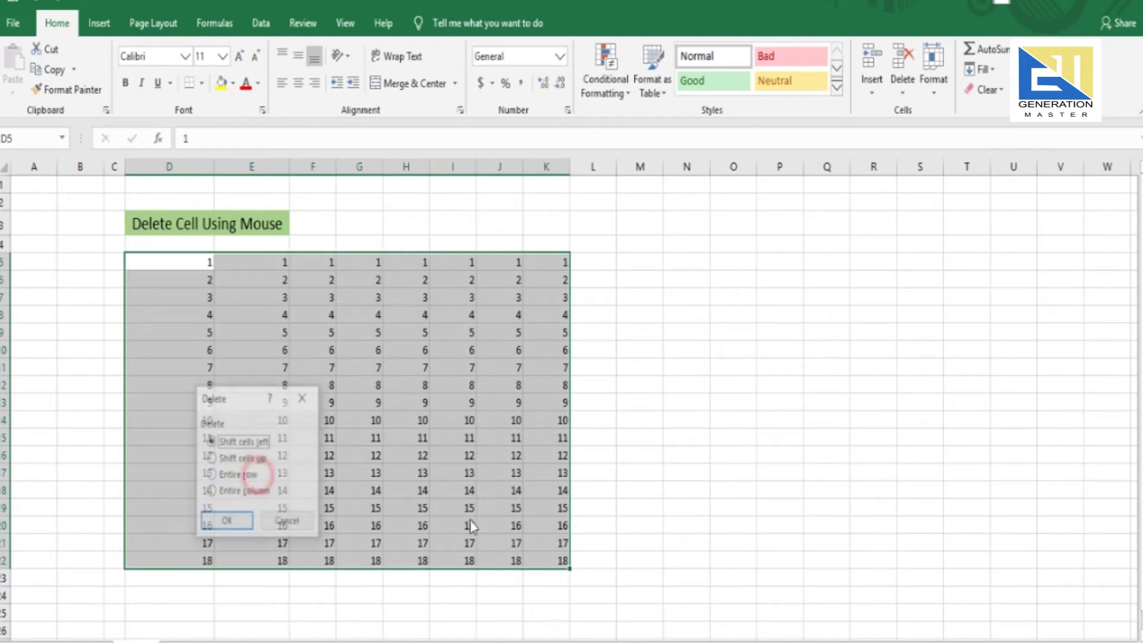
pyautogui.click(237, 522)
pyautogui.hotkey('ctrl', 'z')
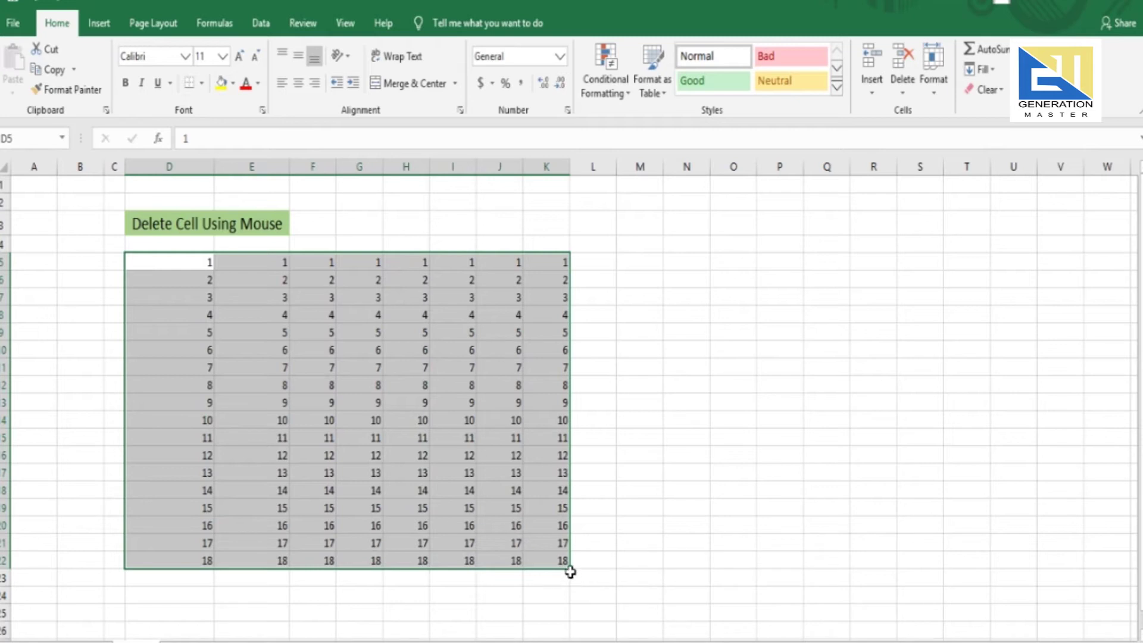
pyautogui.click(826, 489)
# - Select the number block and drag its fill handle back to clear columns I–K
pyautogui.moveTo(173, 264)
pyautogui.mouseDown()
pyautogui.moveTo(515, 517)
pyautogui.moveTo(564, 576)
pyautogui.moveTo(564, 561)
pyautogui.mouseUp()
pyautogui.click(567, 568)
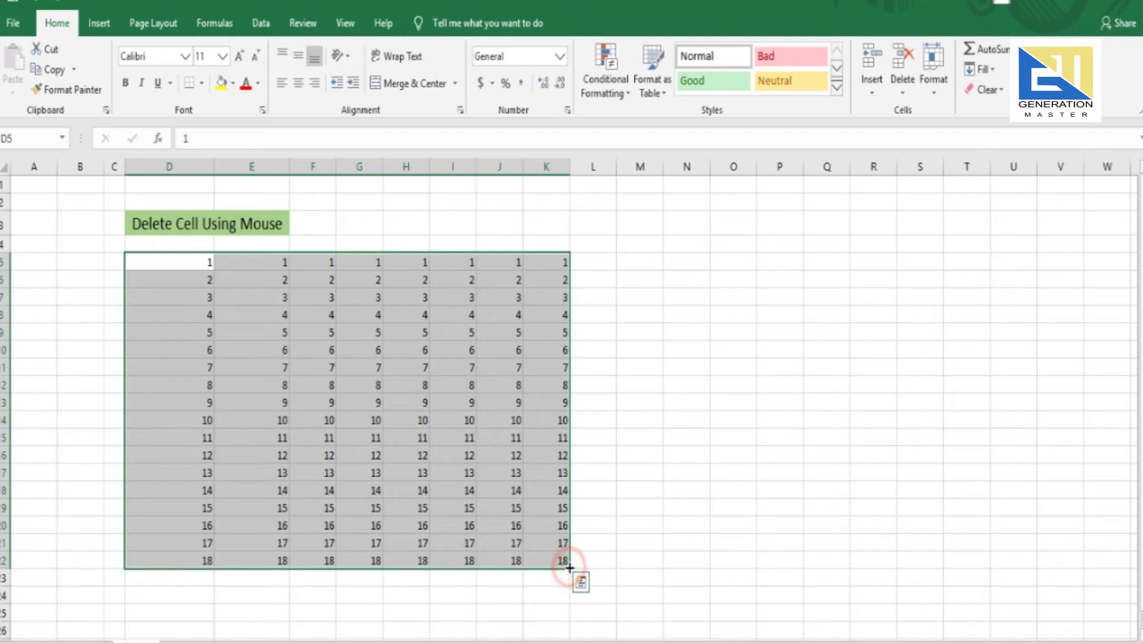
pyautogui.moveTo(561, 567)
pyautogui.mouseDown()
pyautogui.moveTo(345, 545)
pyautogui.moveTo(205, 548)
pyautogui.mouseUp()
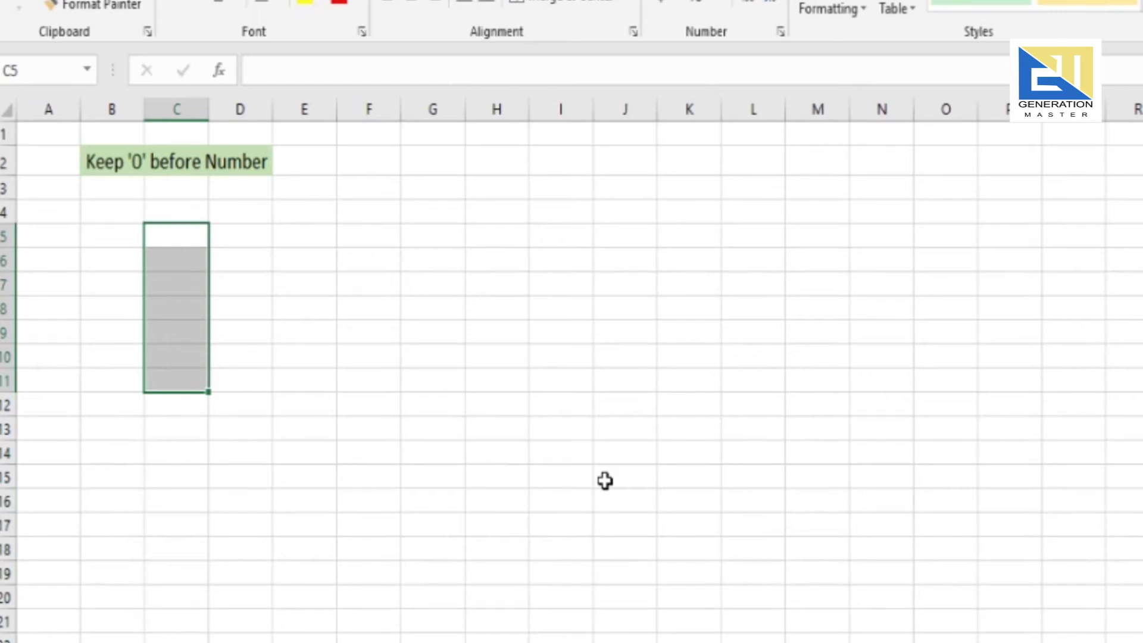
# - Enter 0002455 in C5, which Excel displays as 2455
pyautogui.press('Up')
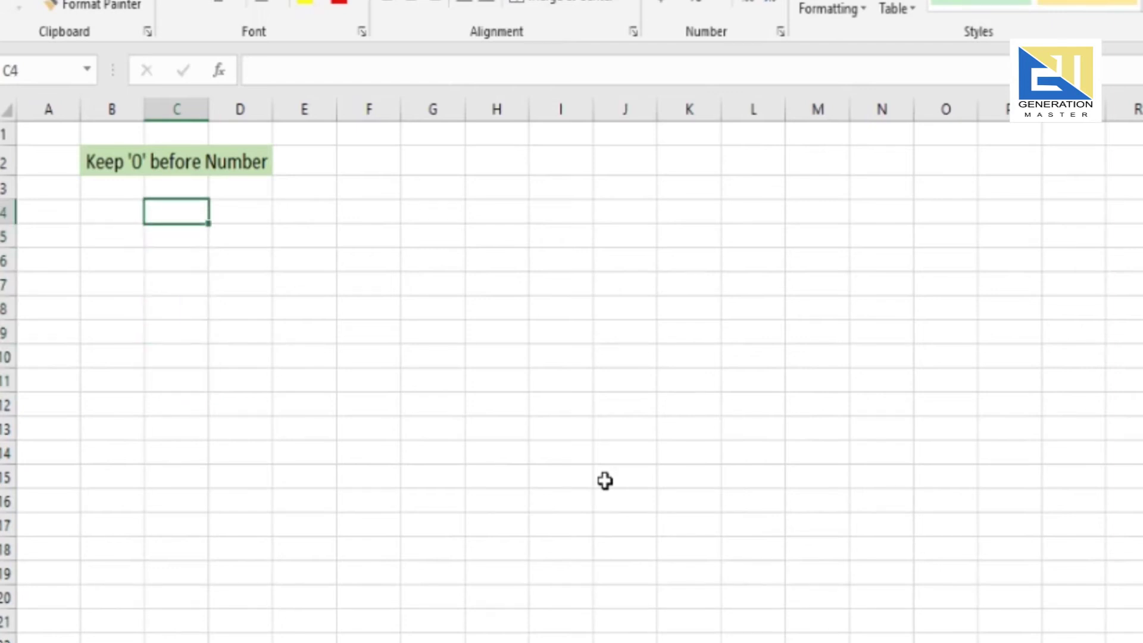
pyautogui.press('Down')
pyautogui.write('0002455')
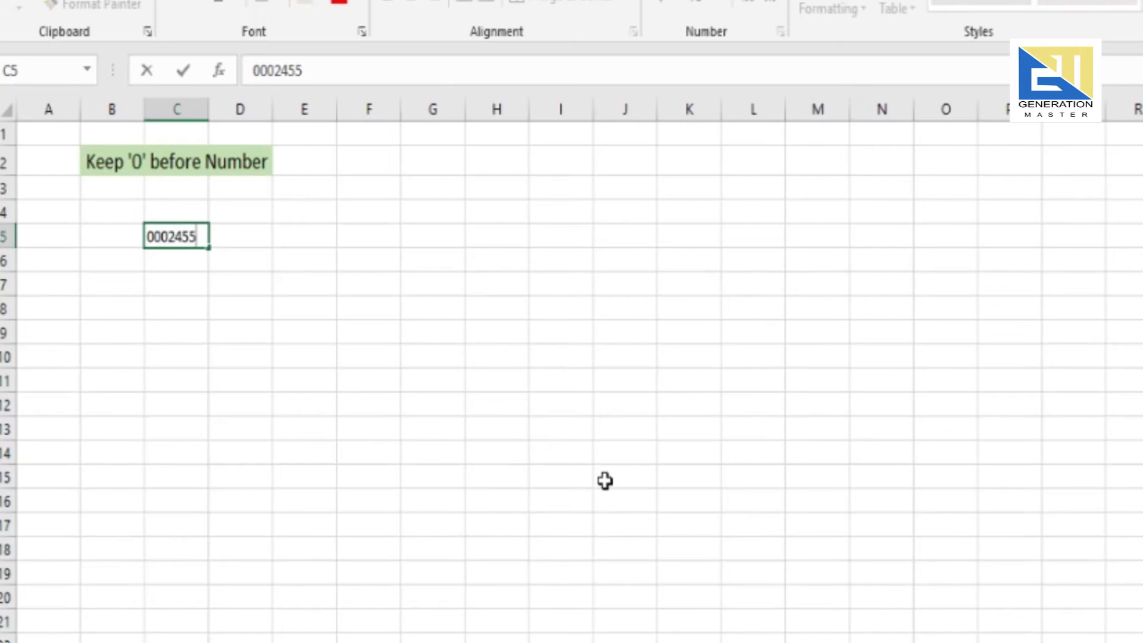
pyautogui.press('Return')
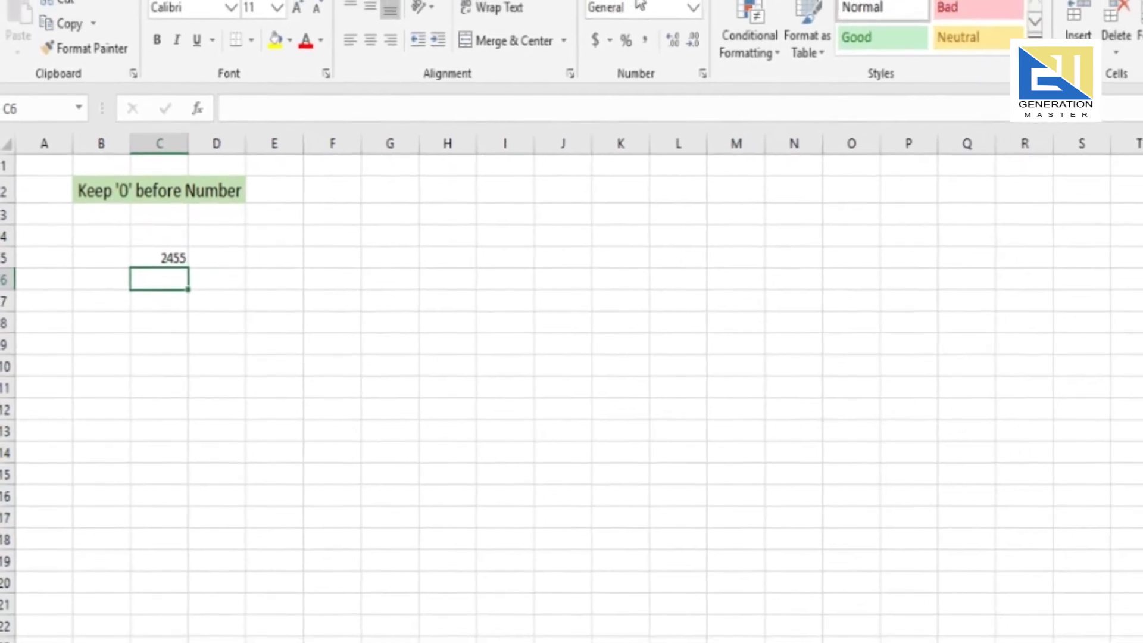
pyautogui.click(615, 38)
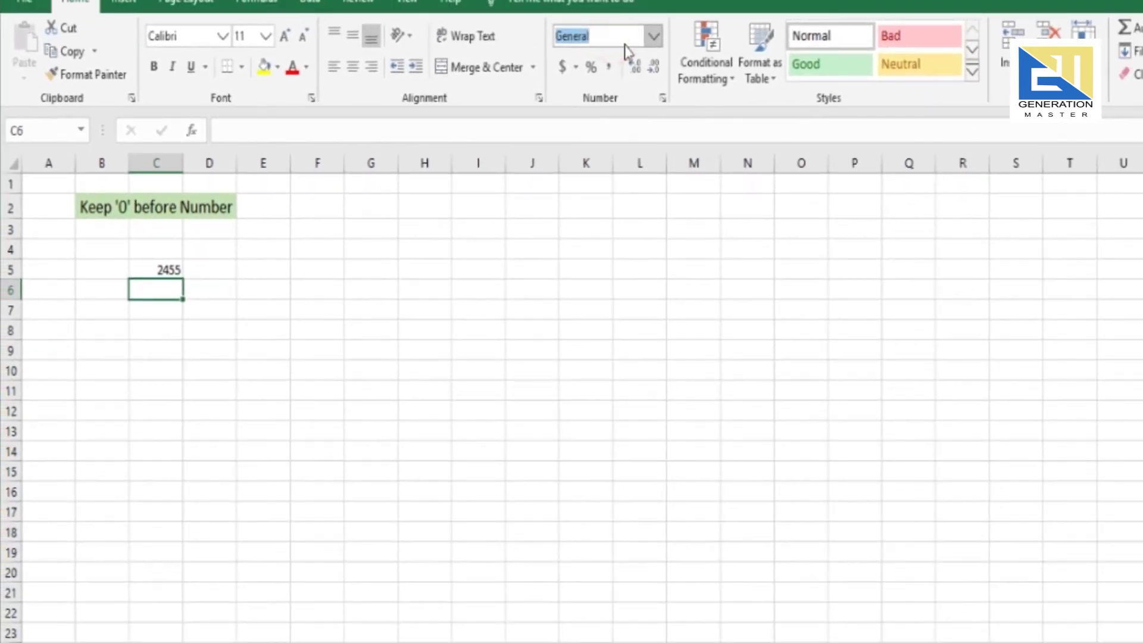
# - Format C6 as Text and enter 000852, then enter '00024532 in C7 keeping its zeros
pyautogui.click(654, 40)
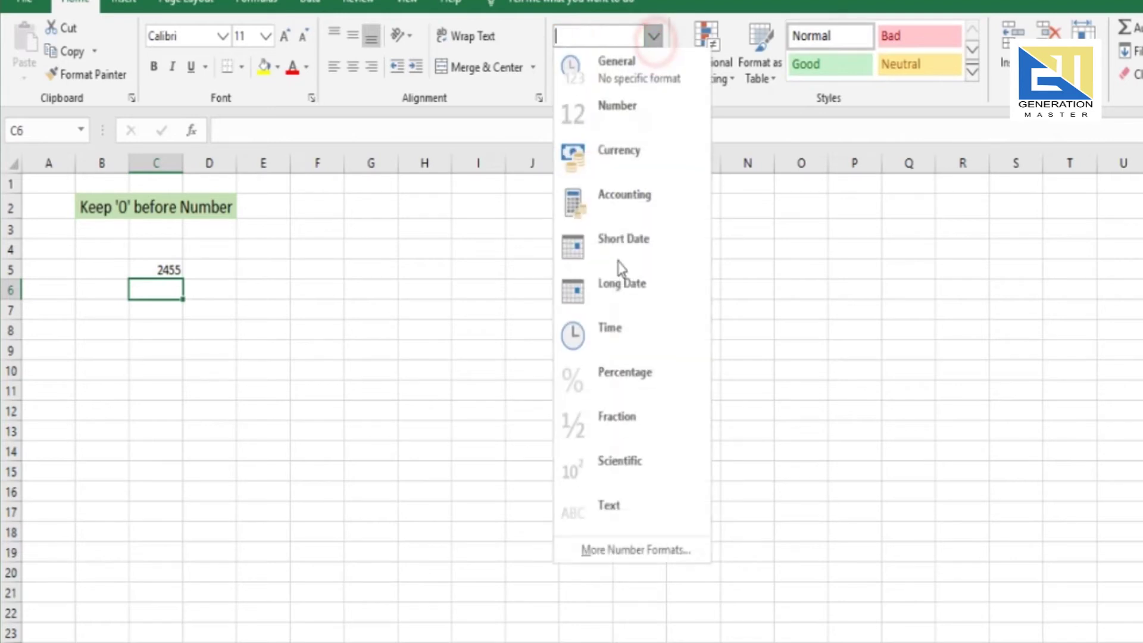
pyautogui.click(592, 515)
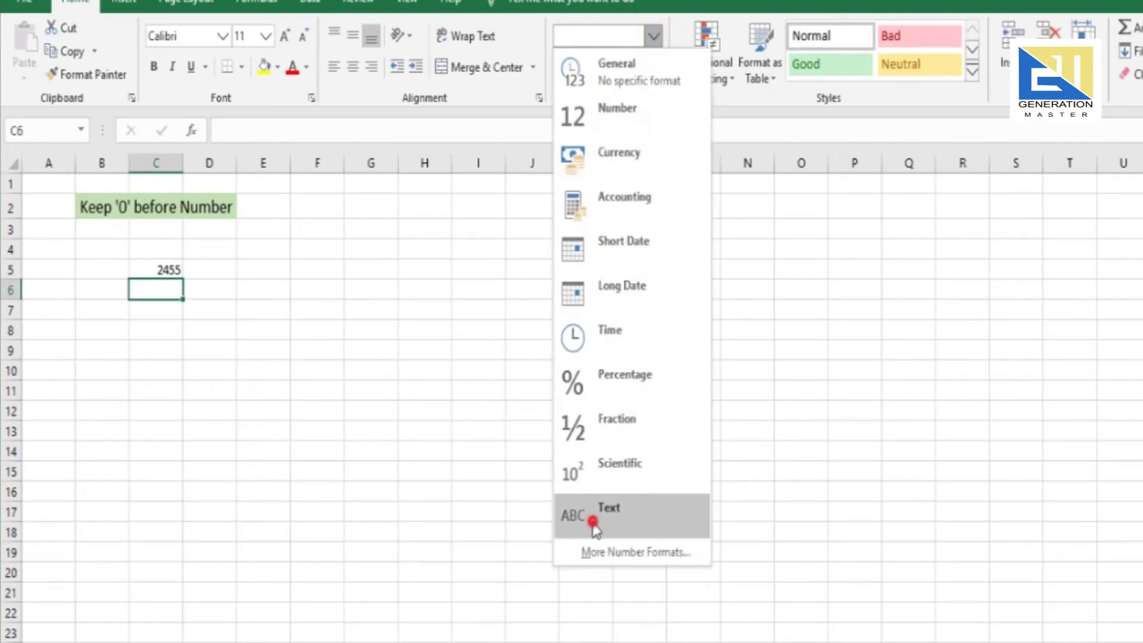
pyautogui.write('000852')
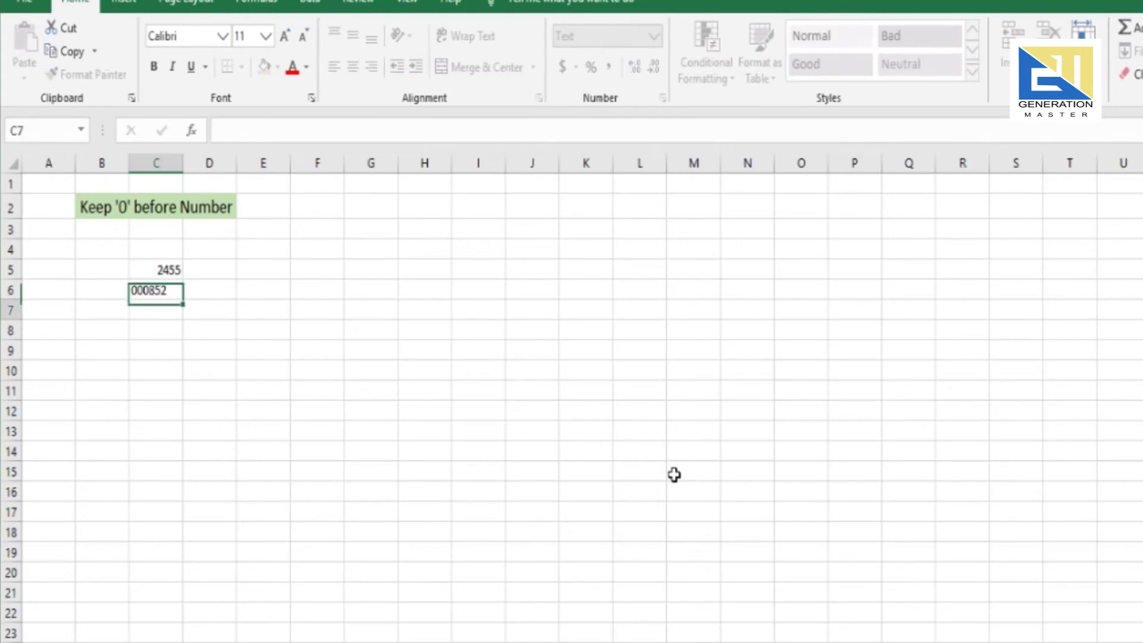
pyautogui.press('Return')
pyautogui.write("'000245")
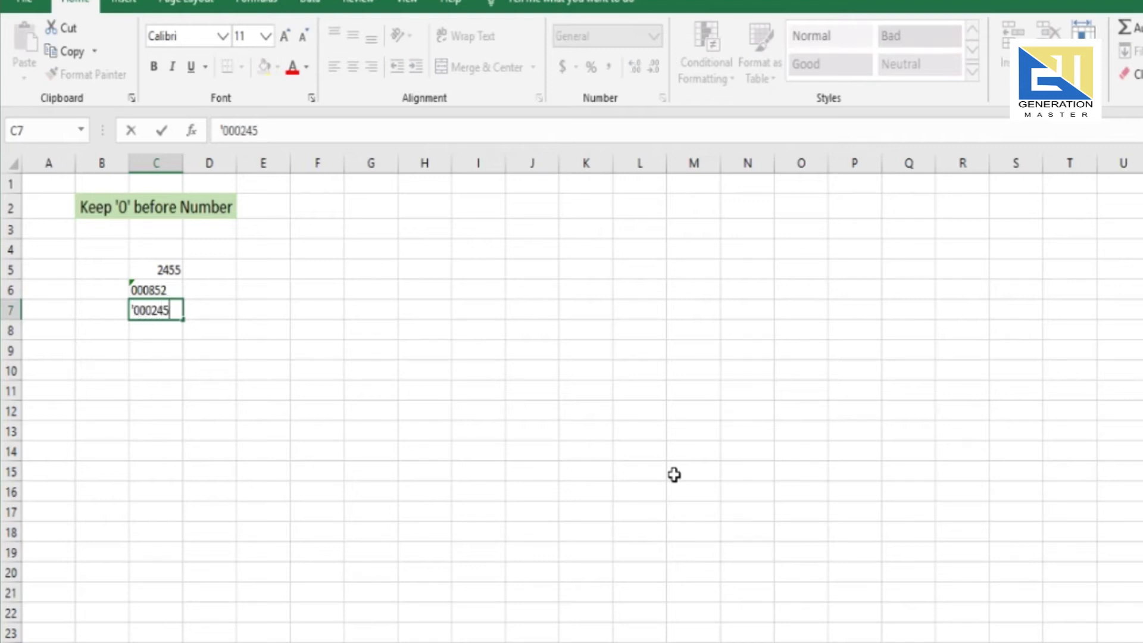
pyautogui.write('32')
pyautogui.press('Return')
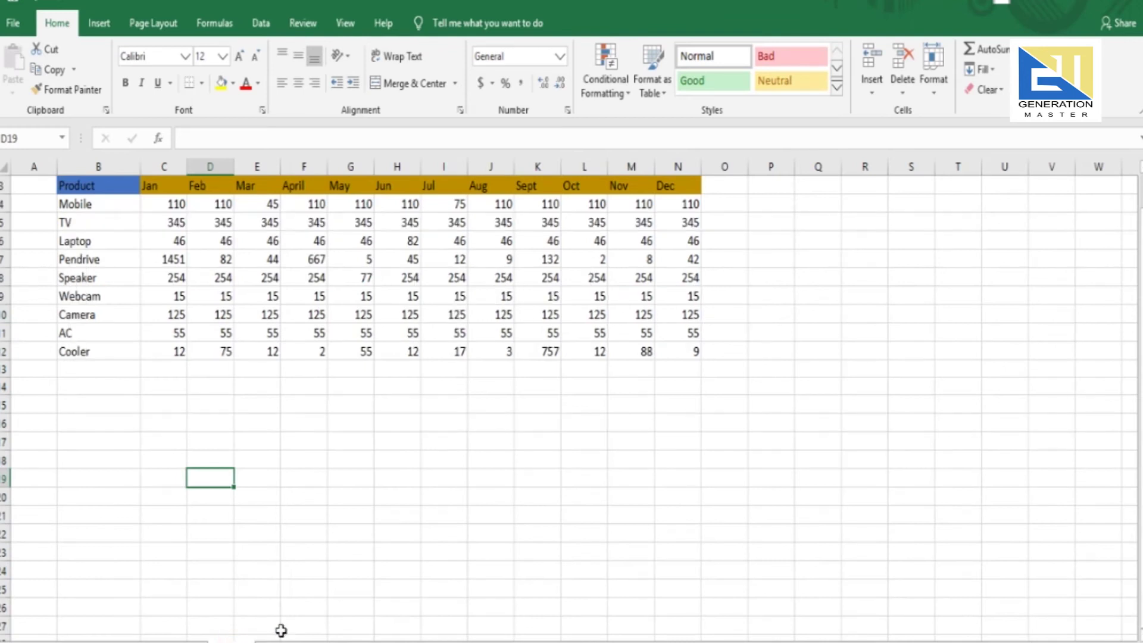
# - Select the sales table B3:N12 and copy it with Ctrl+C
pyautogui.scroll(1, 272, 581)
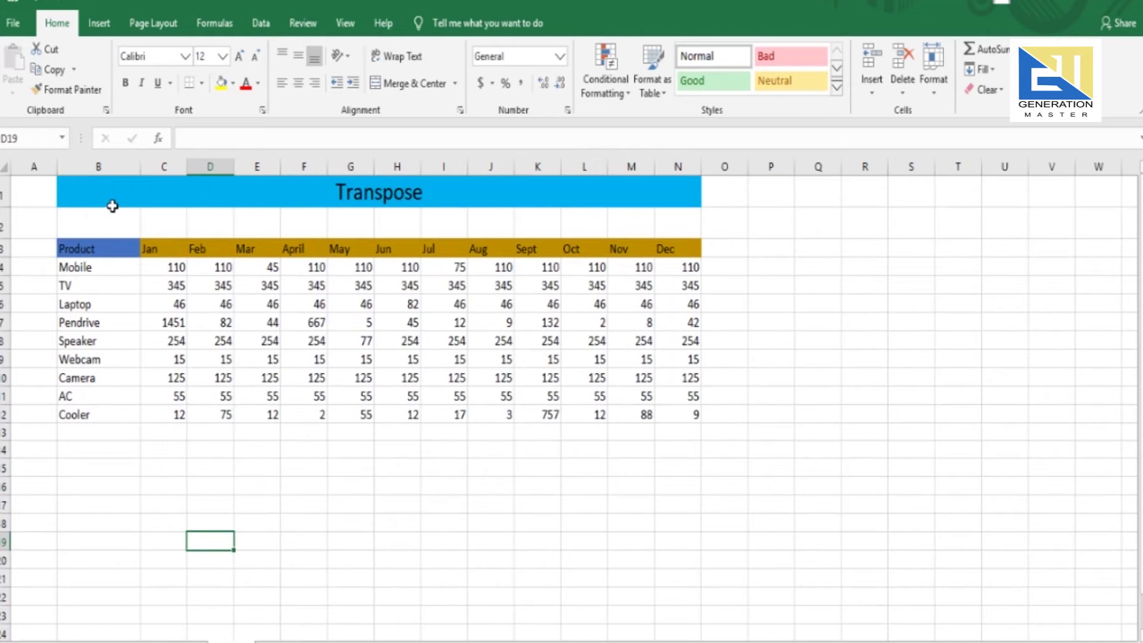
pyautogui.moveTo(105, 252); pyautogui.dragTo(562, 408)
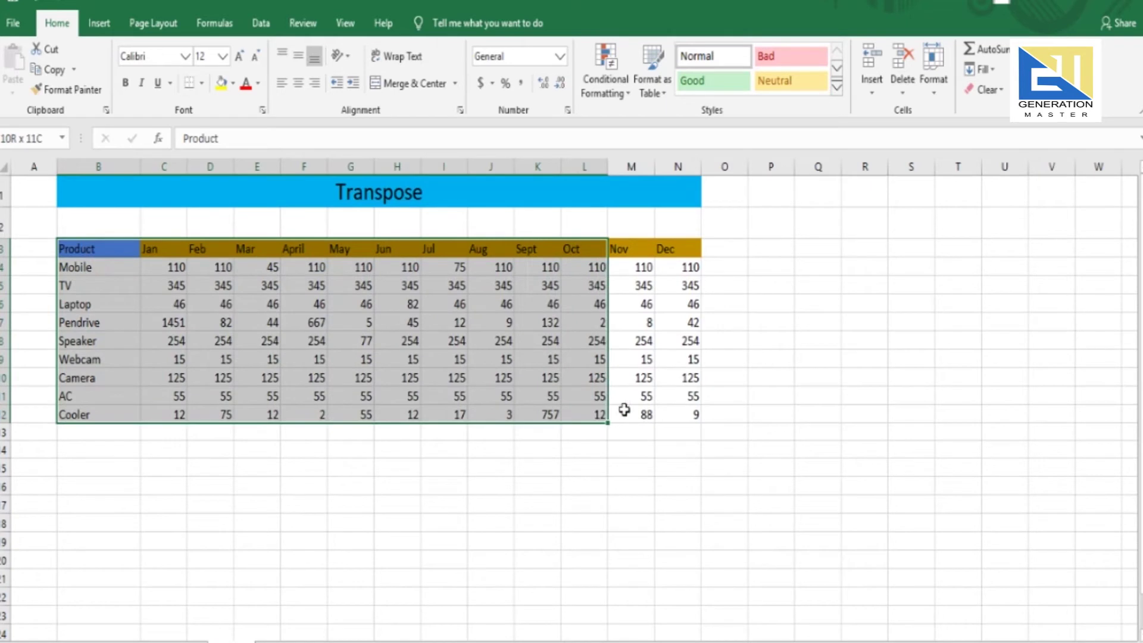
pyautogui.moveTo(561, 408); pyautogui.dragTo(679, 412)
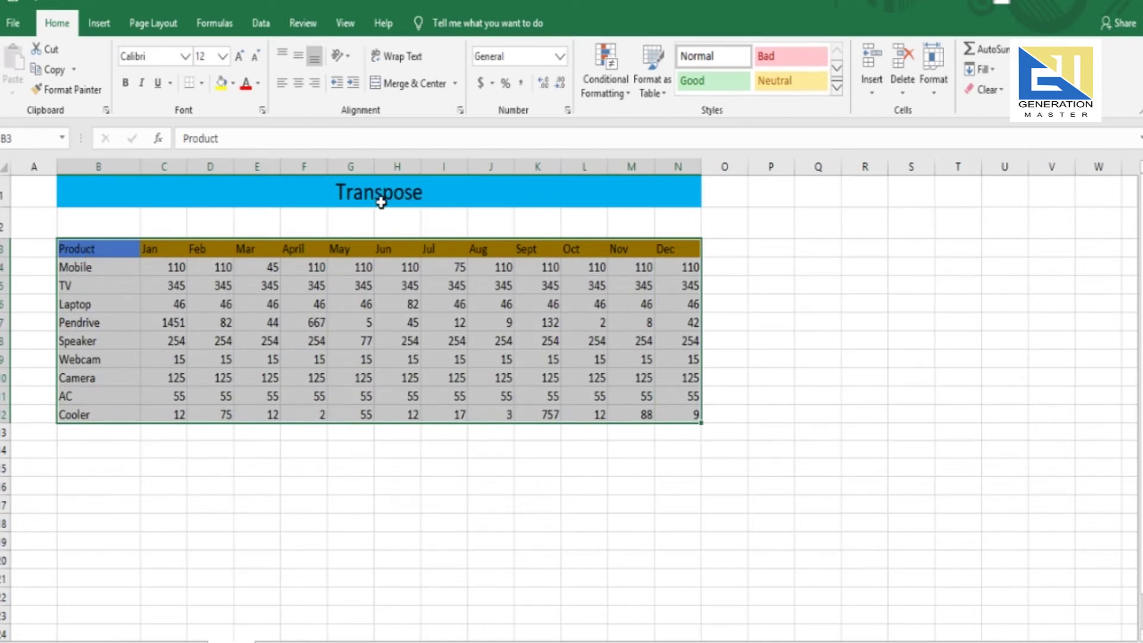
pyautogui.hotkey('ctrl', 'c')
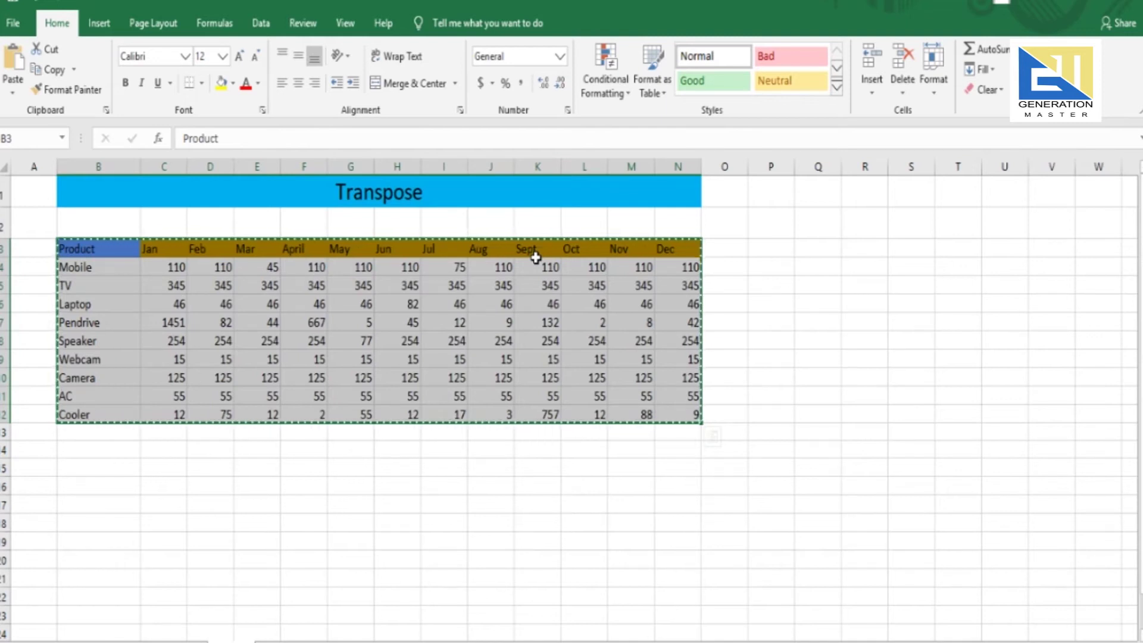
# - Paste the sales table at B14 with Paste Special's Transpose option, swapping months and products
pyautogui.click(75, 449)
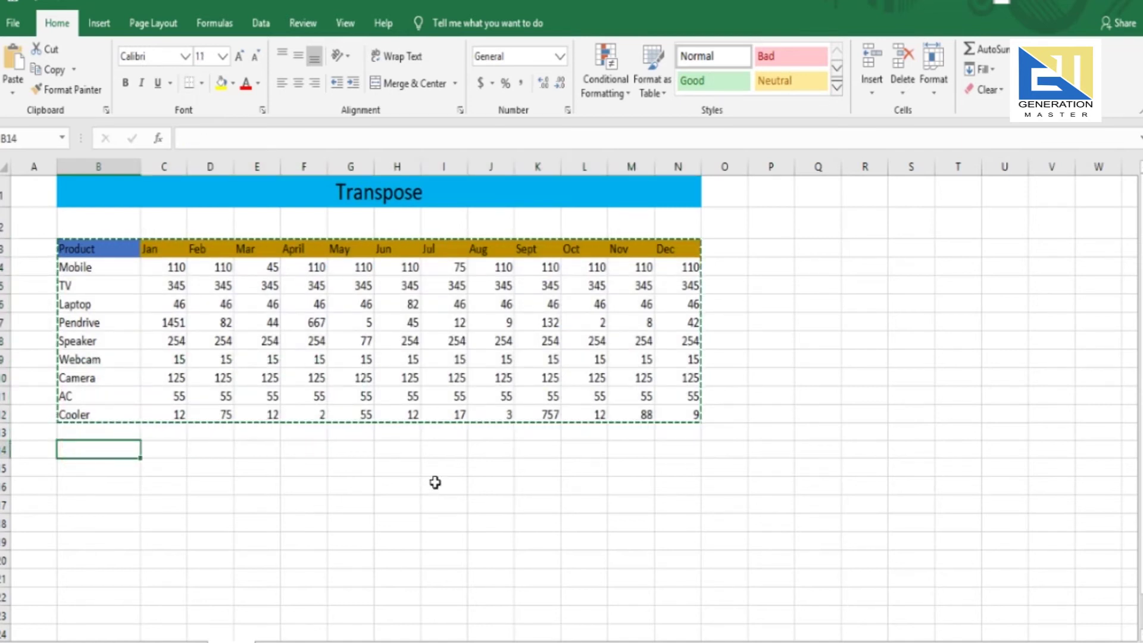
pyautogui.rightClick(99, 455)
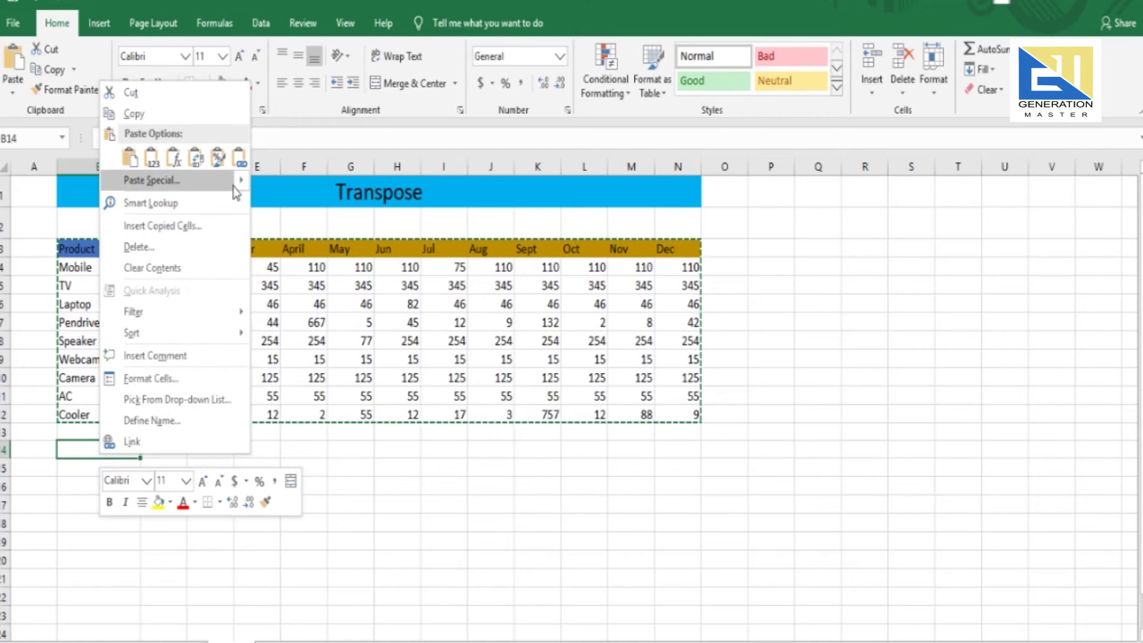
pyautogui.moveTo(174, 180)
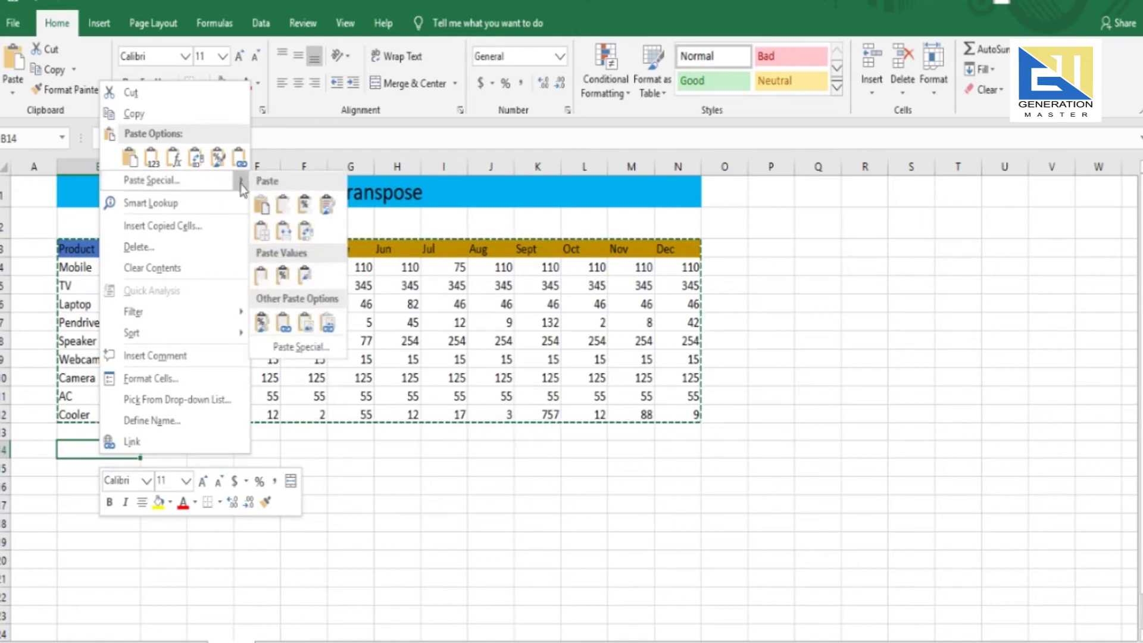
pyautogui.click(293, 351)
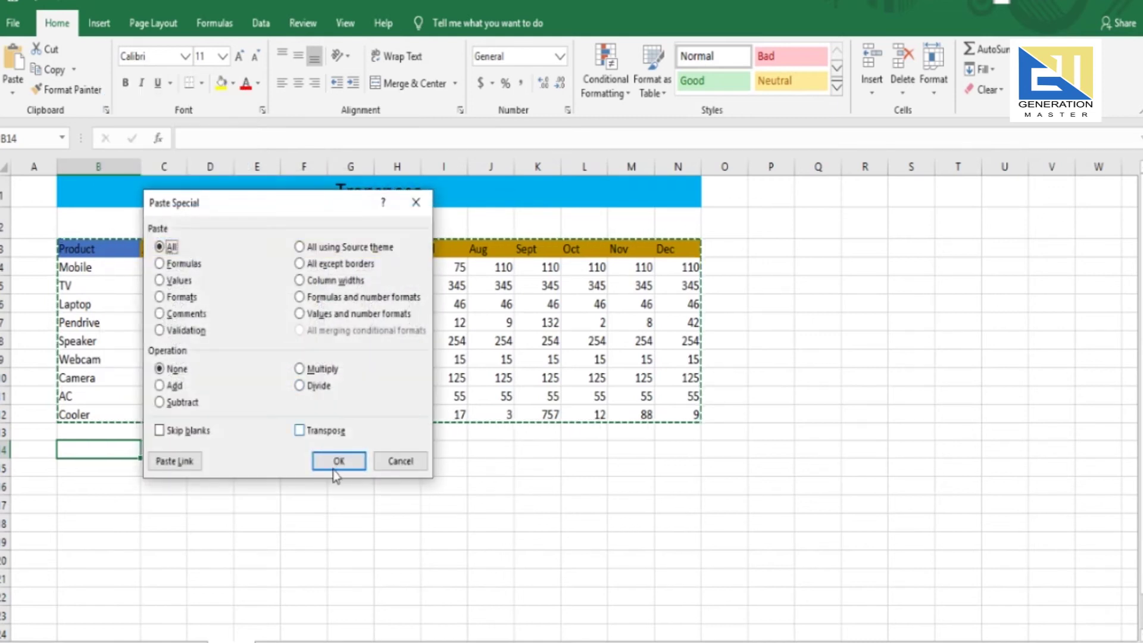
pyautogui.click(300, 431)
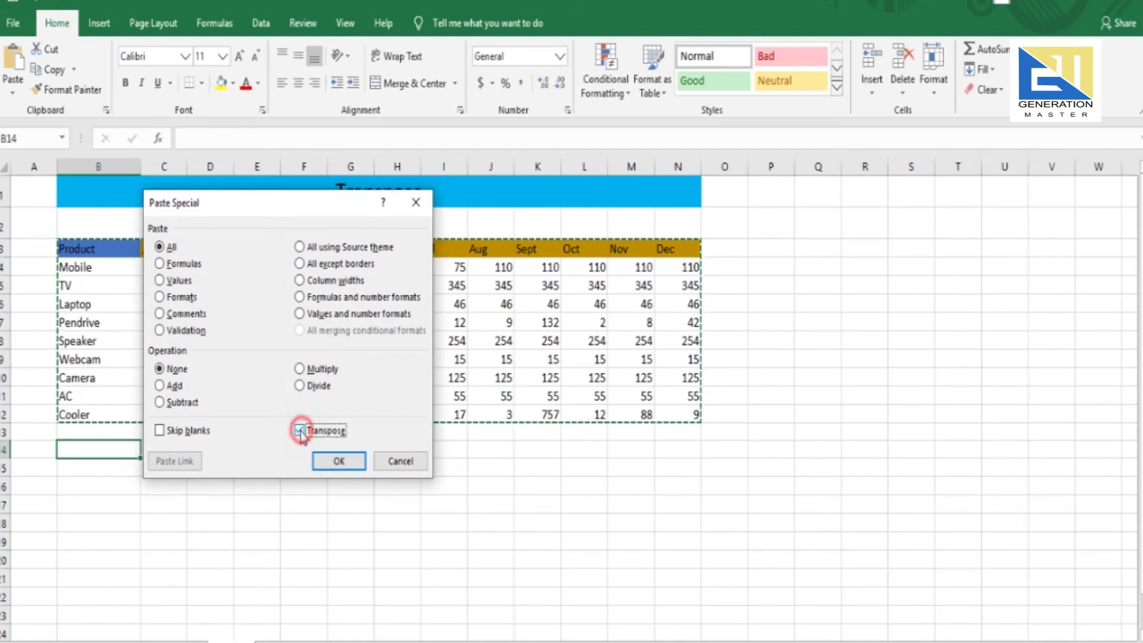
pyautogui.click(336, 461)
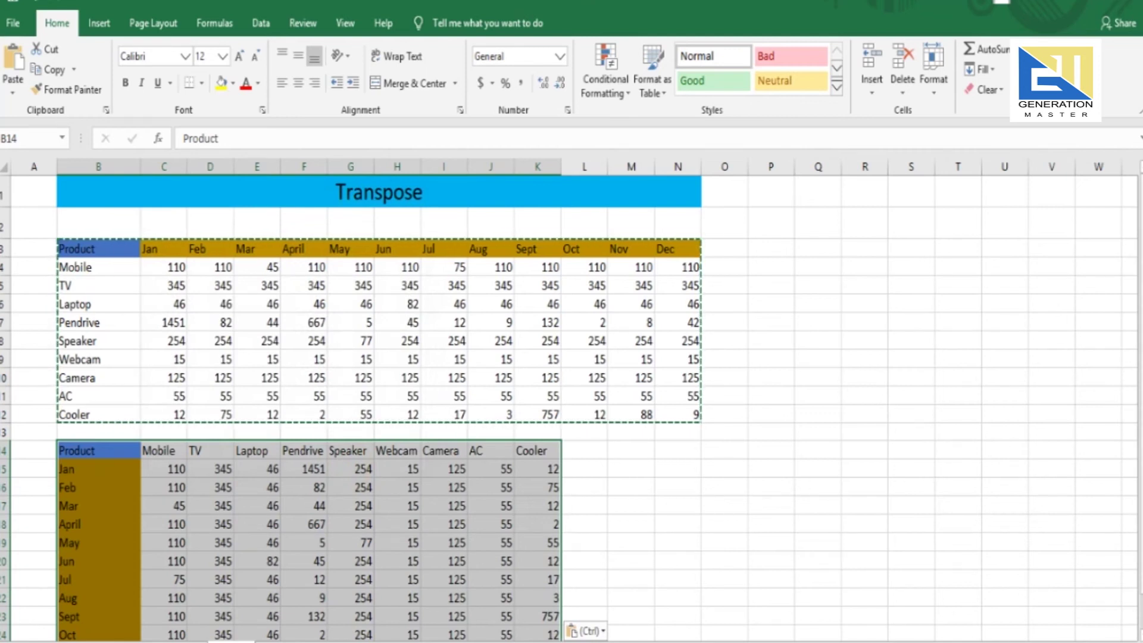
pyautogui.moveTo(1138, 351); pyautogui.dragTo(1138, 358)
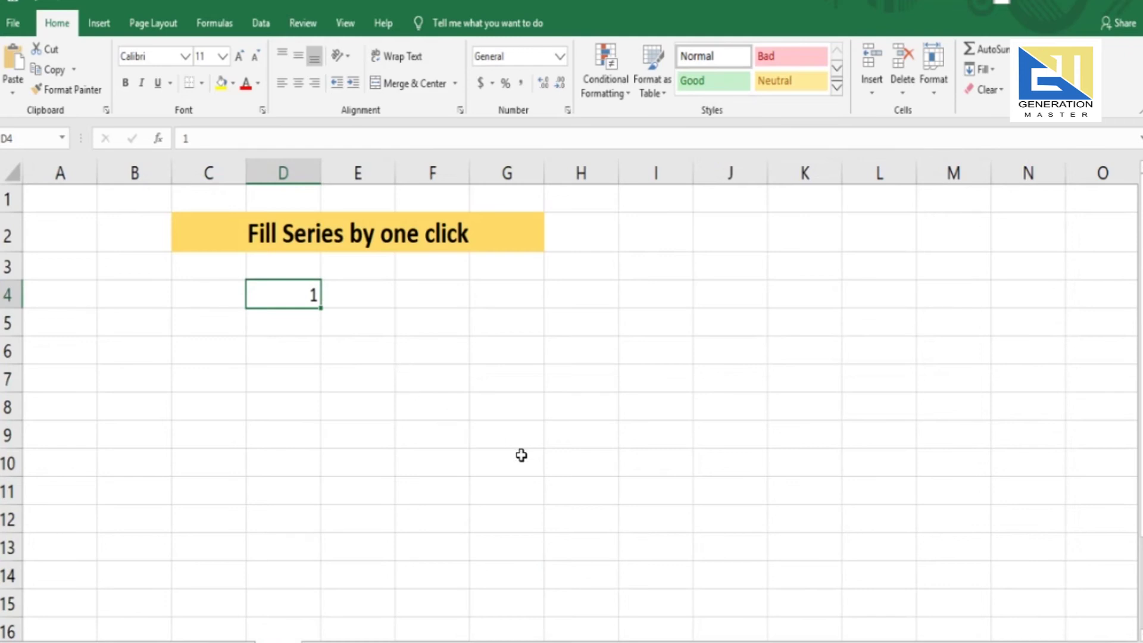
pyautogui.press('Down')
pyautogui.press('Up')
pyautogui.press('Down')
pyautogui.write('2')
pyautogui.press('Return')
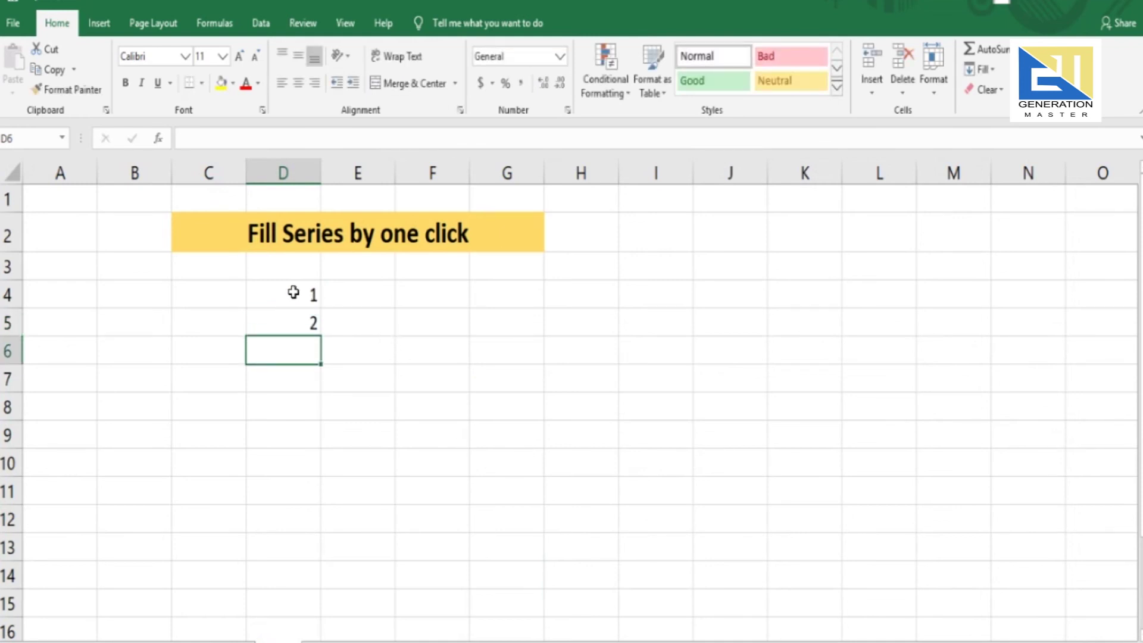
pyautogui.moveTo(293, 291); pyautogui.dragTo(300, 327)
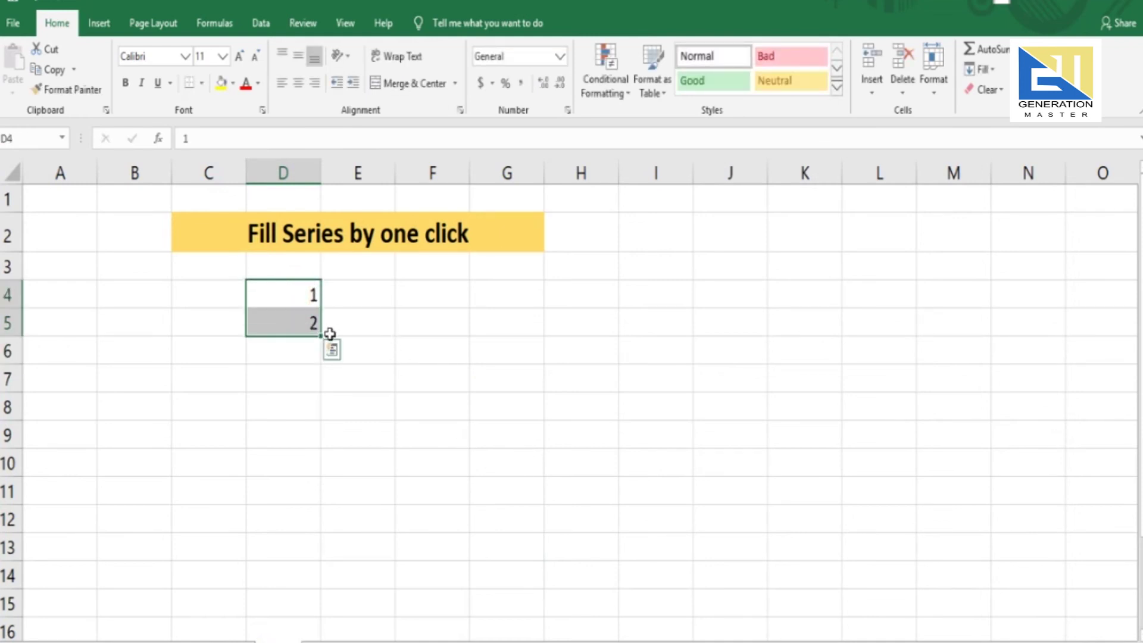
pyautogui.moveTo(320, 336); pyautogui.dragTo(354, 589)
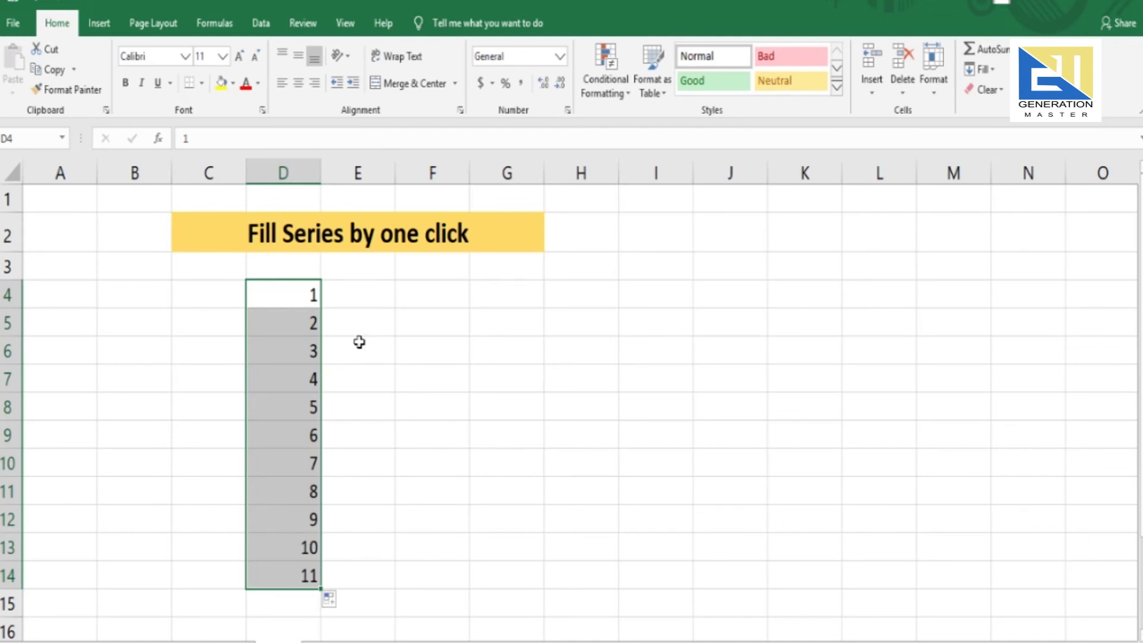
pyautogui.click(315, 302)
pyautogui.moveTo(307, 303); pyautogui.dragTo(324, 538)
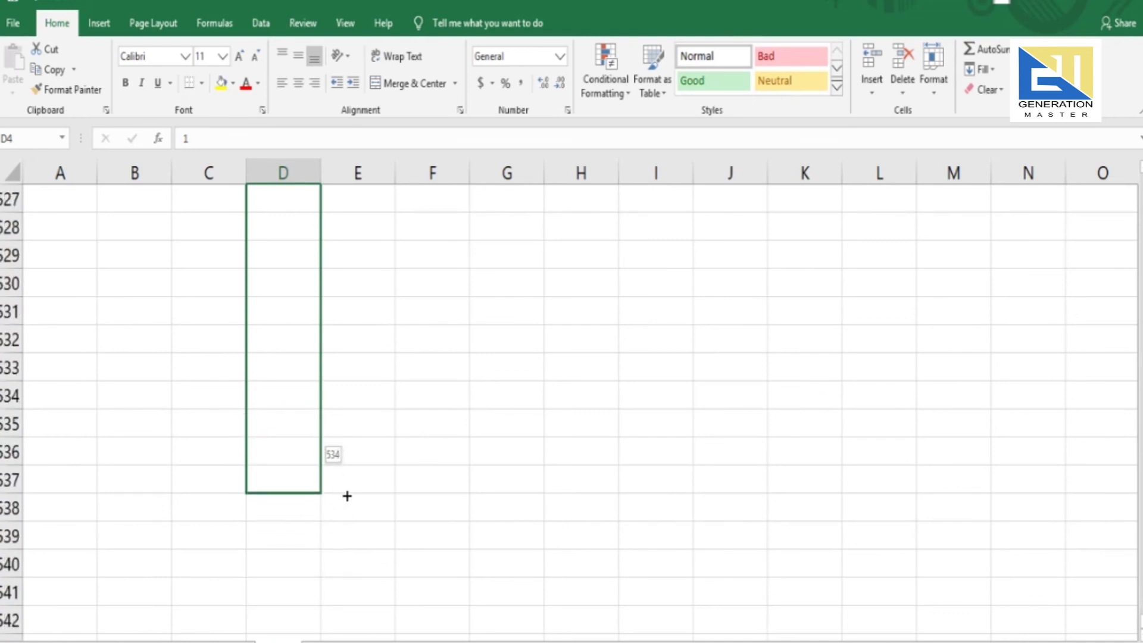
pyautogui.moveTo(324, 538); pyautogui.dragTo(344, 494)
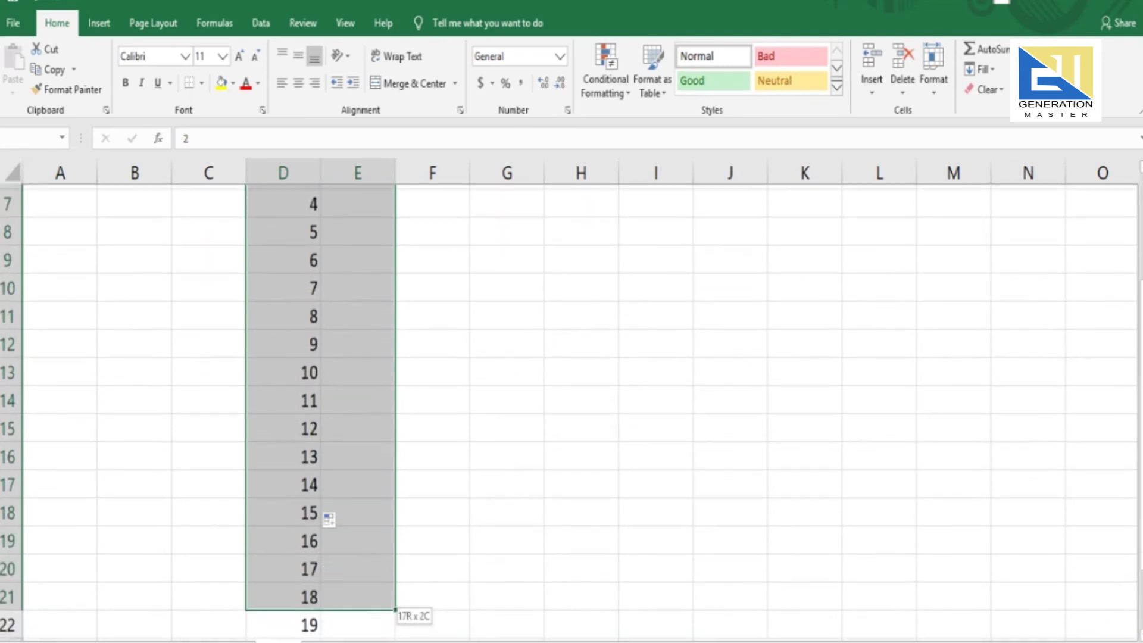
pyautogui.moveTo(381, 625)
pyautogui.mouseDown()
pyautogui.moveTo(319, 617)
pyautogui.moveTo(324, 576)
pyautogui.mouseUp()
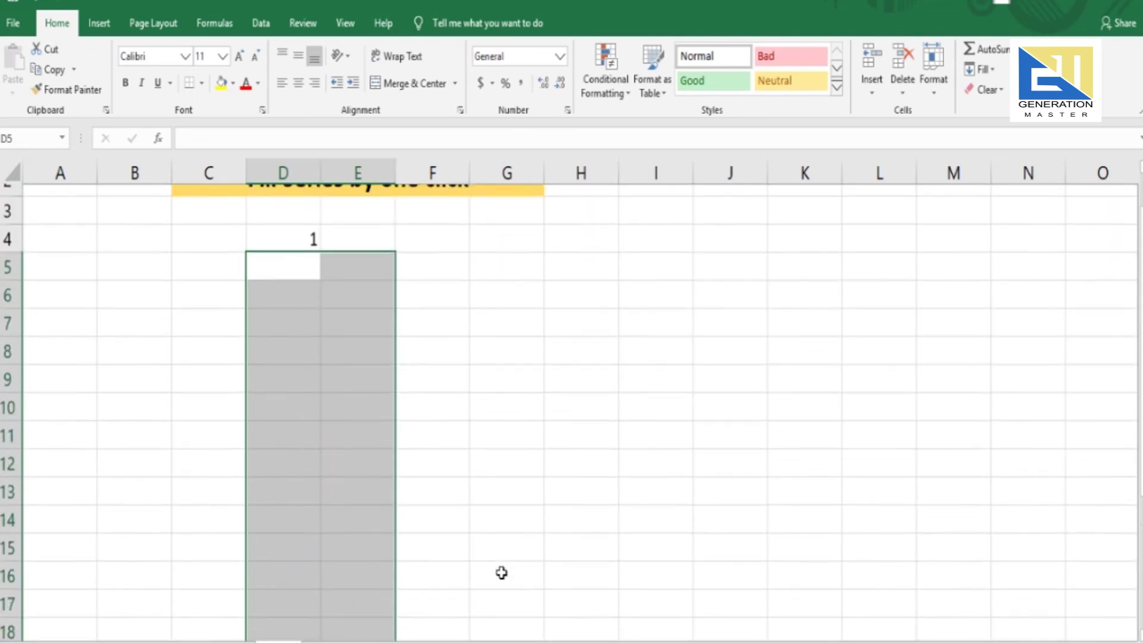
pyautogui.scroll(1, 501, 572)
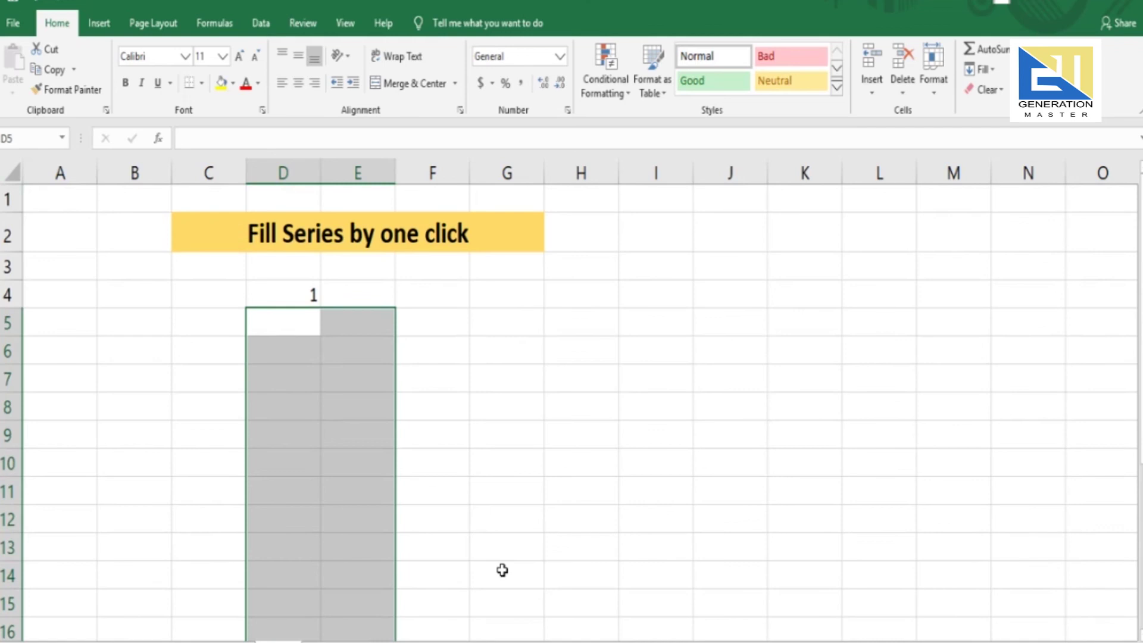
pyautogui.click(297, 286)
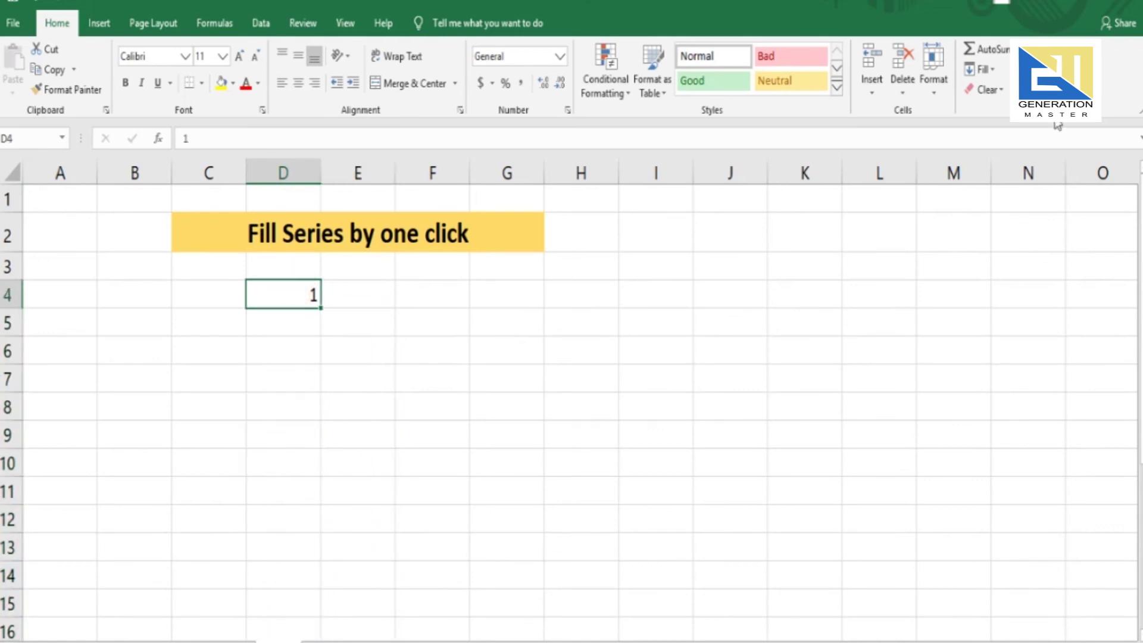
# - Generate a linear row series from D4 with stop value 10000, then scroll across to check it
pyautogui.click(994, 73)
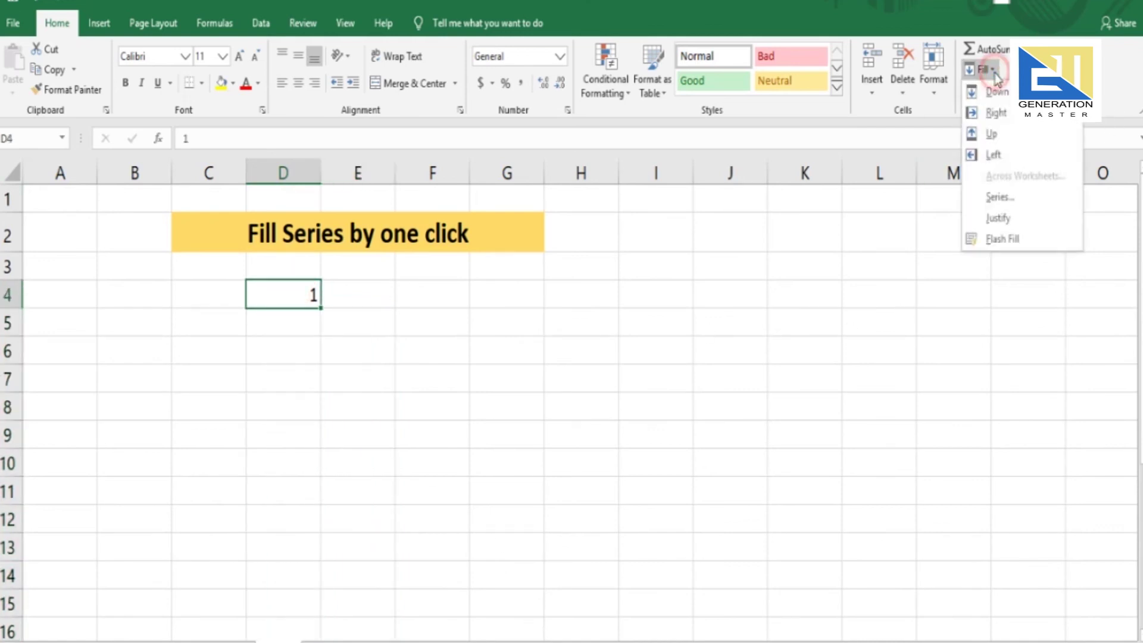
pyautogui.click(1013, 201)
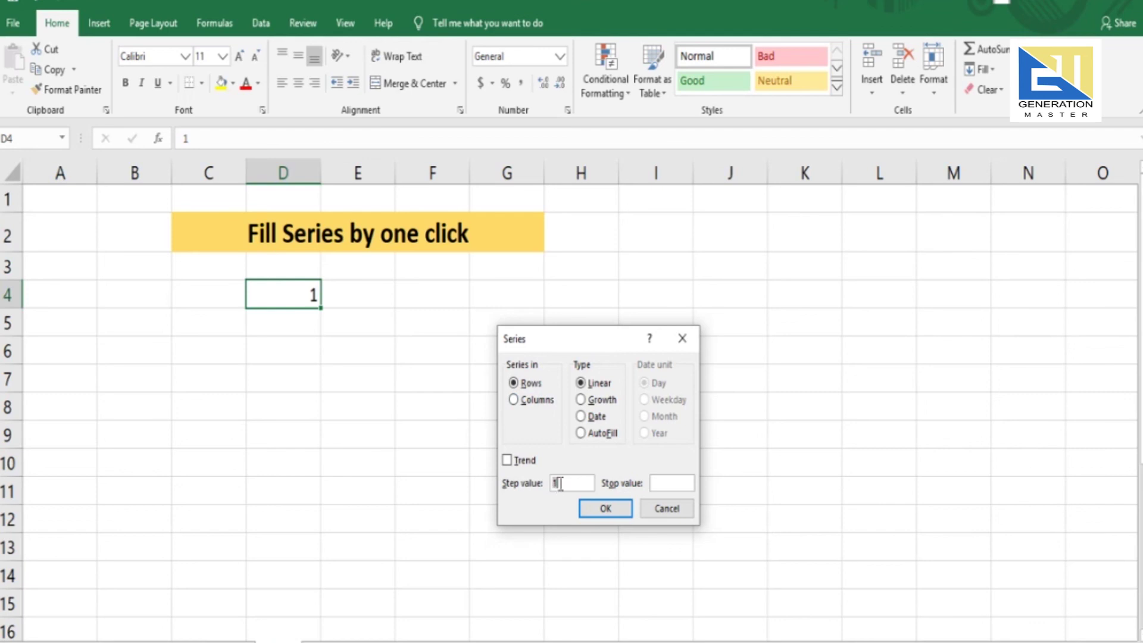
pyautogui.click(667, 482)
pyautogui.write('10000')
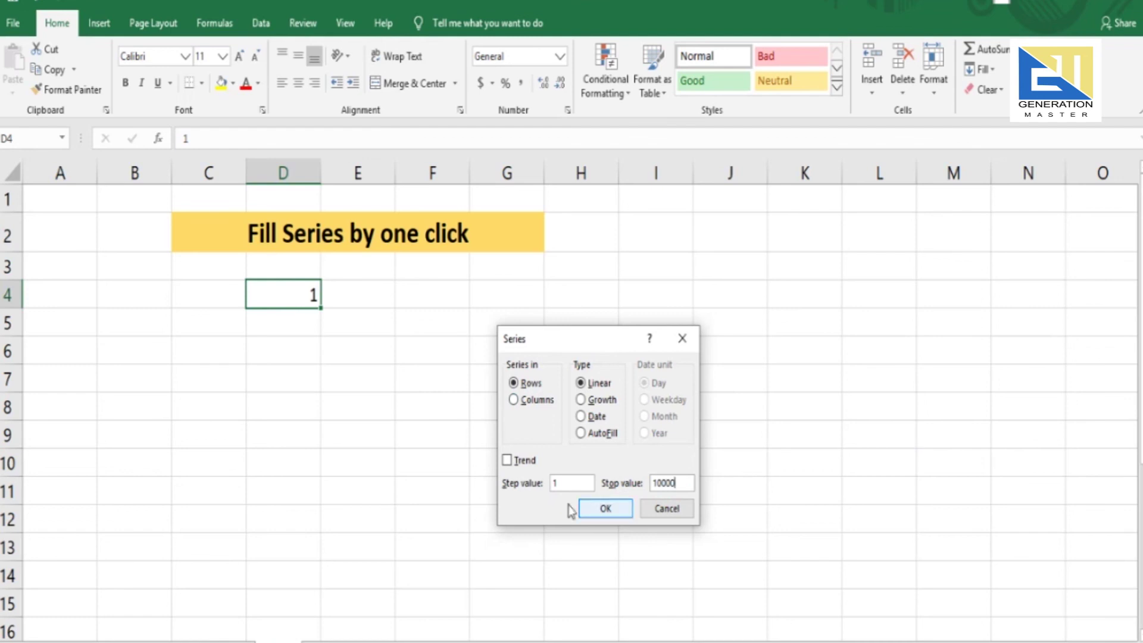
pyautogui.click(591, 516)
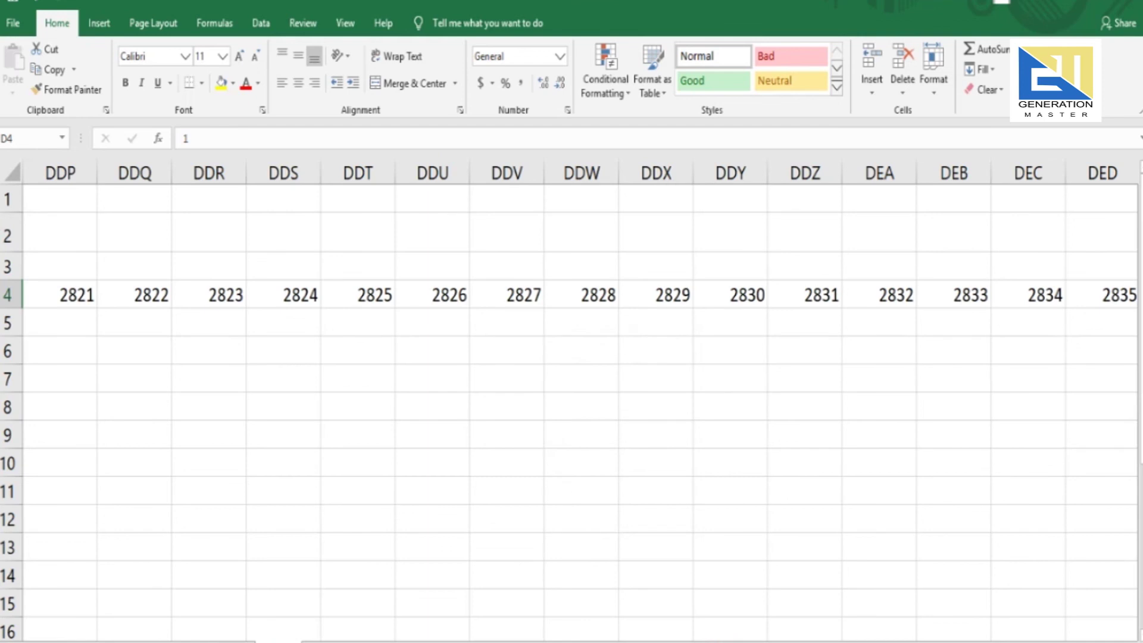
pyautogui.moveTo(833, 640); pyautogui.dragTo(1127, 637)
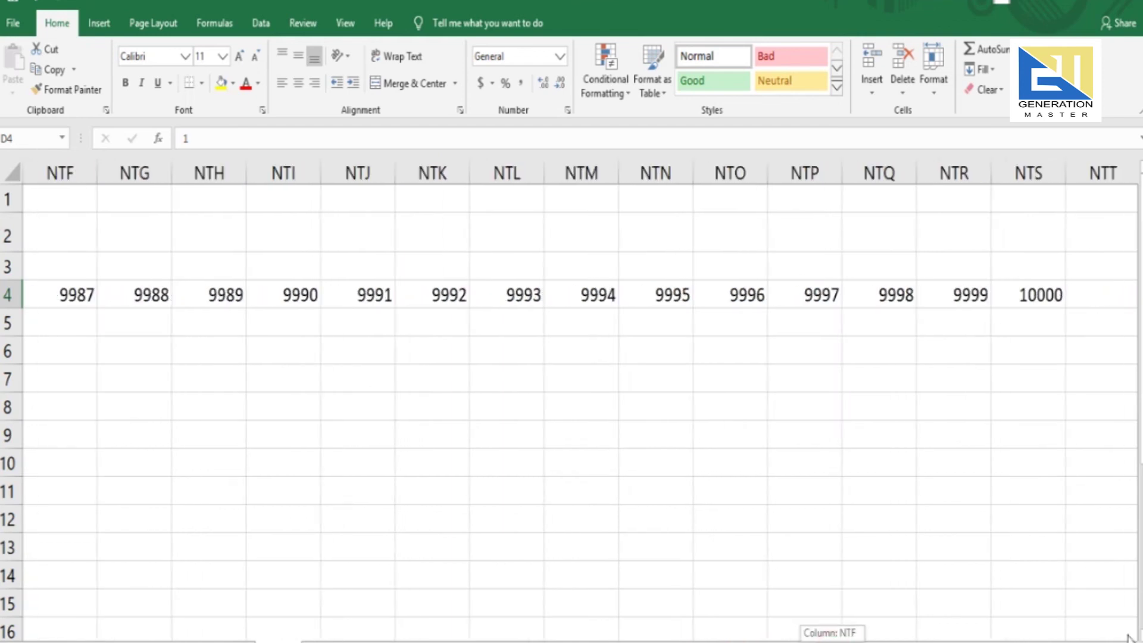
pyautogui.moveTo(834, 640); pyautogui.dragTo(267, 640)
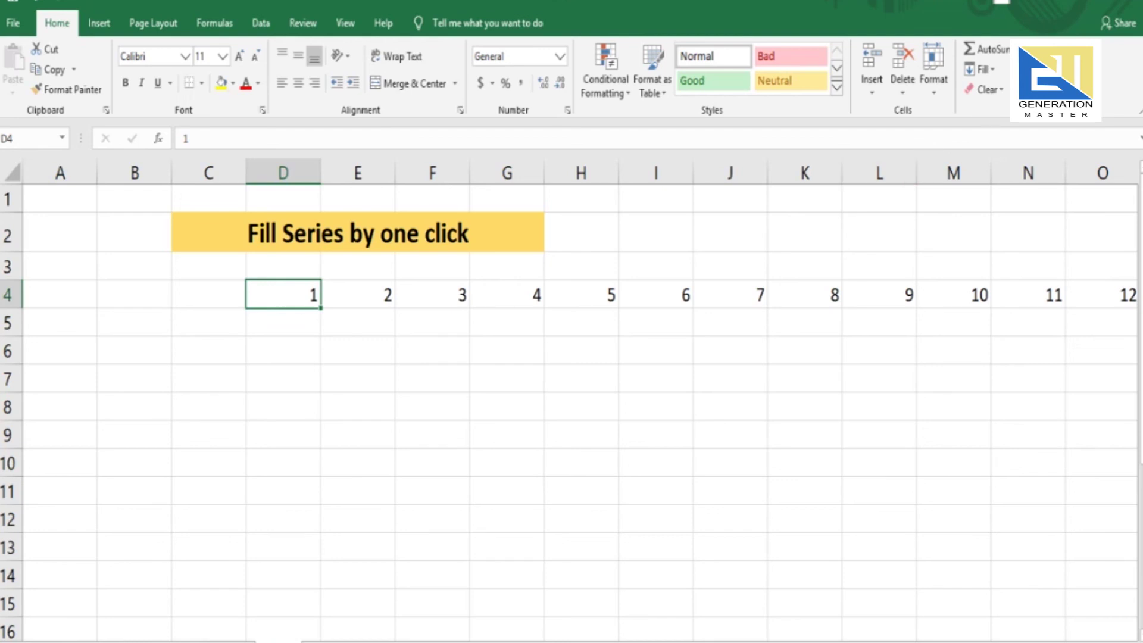
# - Create a linear Columns series starting at D4 with stop value 50
pyautogui.click(981, 69)
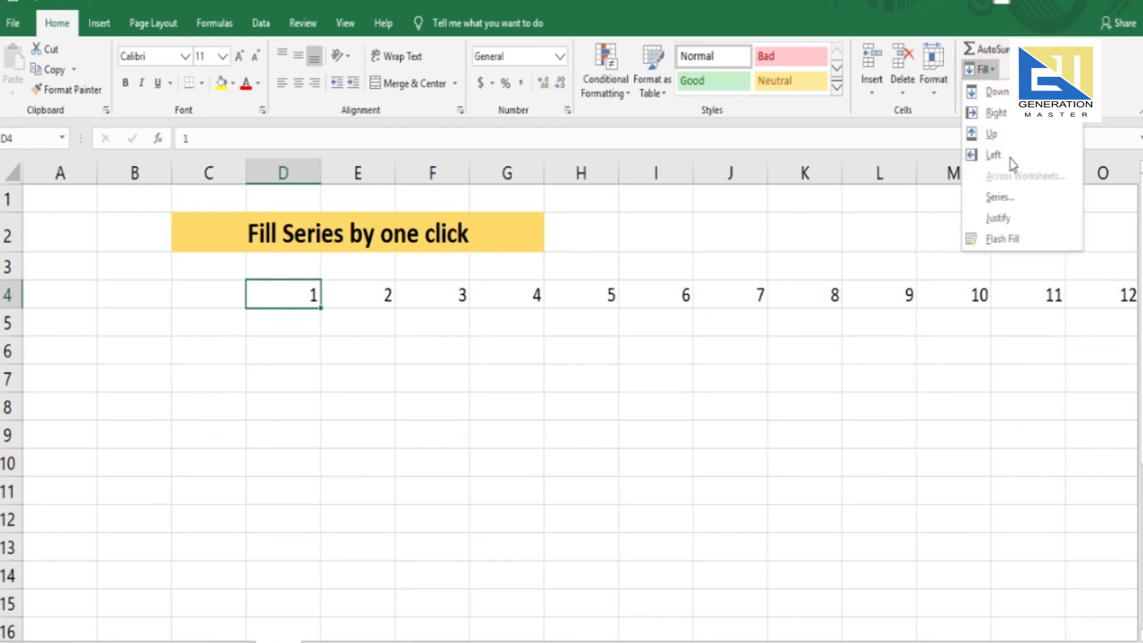
pyautogui.click(998, 197)
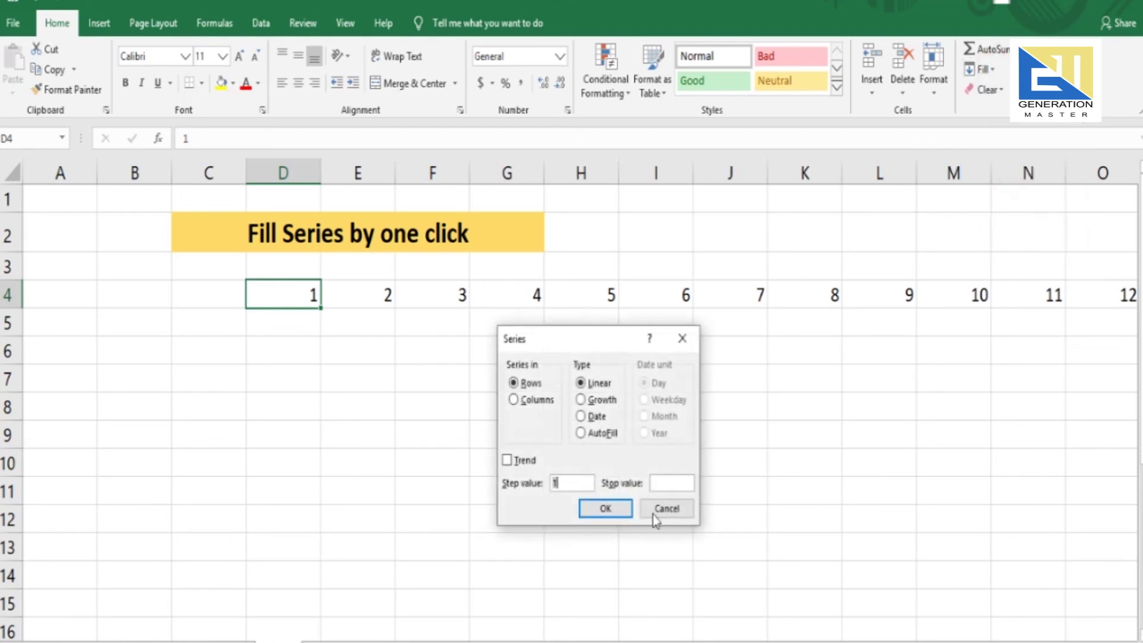
pyautogui.click(531, 405)
pyautogui.click(661, 482)
pyautogui.write('50')
pyautogui.click(619, 508)
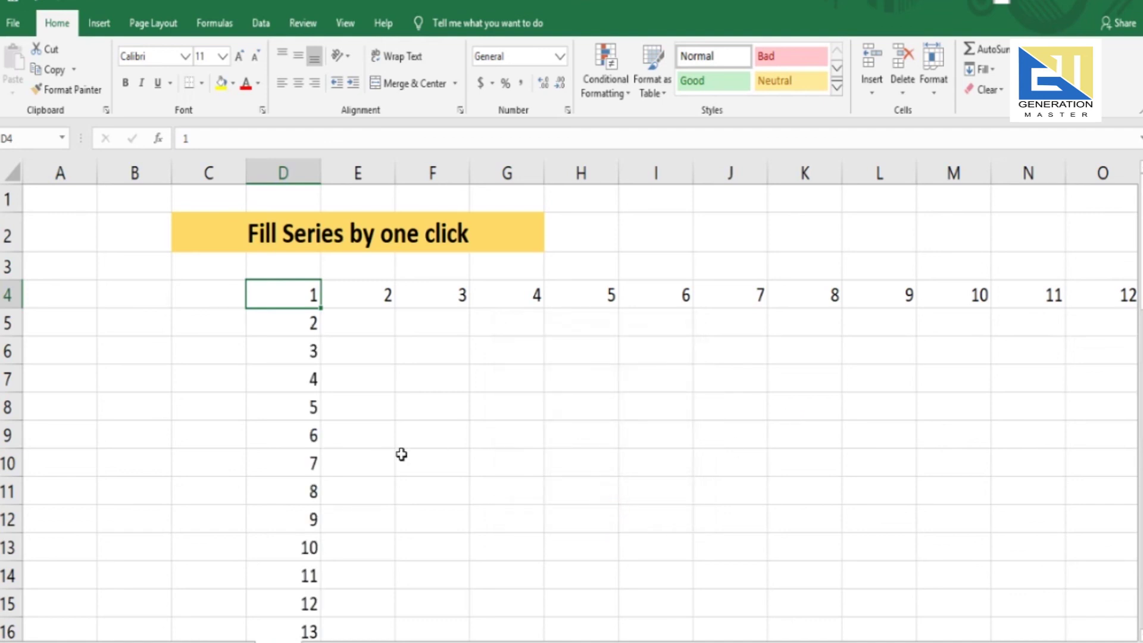
# - Scroll down to confirm the series ends at 50 in D53, then back up
pyautogui.scroll(-1, 402, 454)
pyautogui.scroll(-2, 401, 454)
pyautogui.scroll(-3, 401, 454)
pyautogui.scroll(-4, 401, 454)
pyautogui.scroll(-3, 400, 452)
pyautogui.scroll(-3, 400, 452)
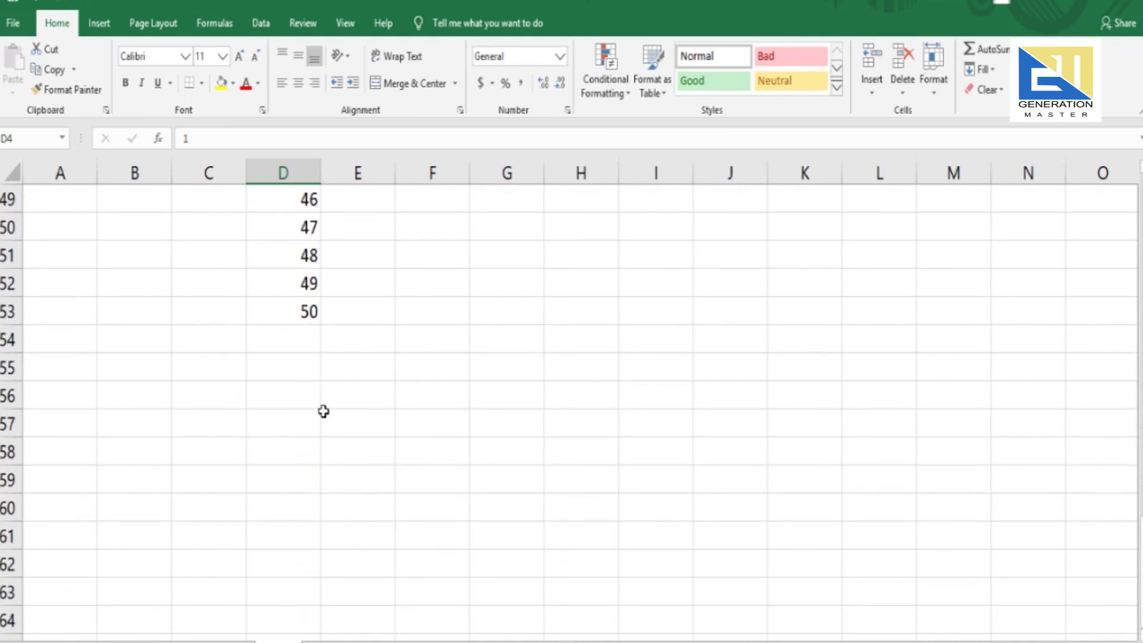
pyautogui.scroll(4, 341, 427)
pyautogui.scroll(1, 341, 426)
pyautogui.scroll(6, 341, 424)
pyautogui.scroll(4, 405, 429)
pyautogui.scroll(1, 461, 431)
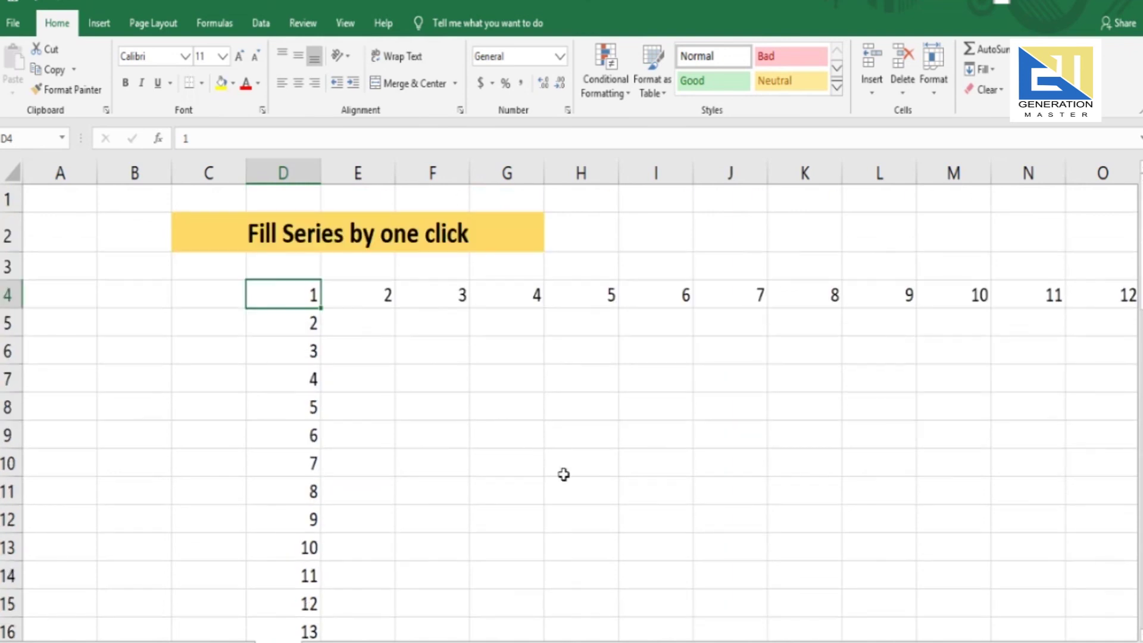